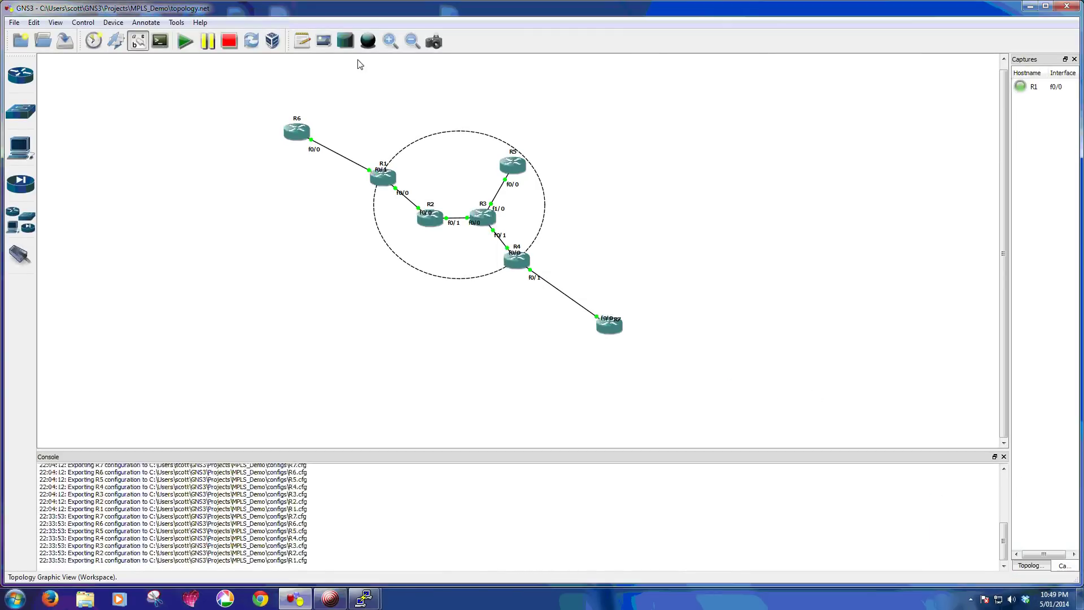
# Start Wireshark on the R1 f0/0 capture from GNS3's Captures panel
pyautogui.click(401, 193)
pyautogui.rightClick(1025, 89)
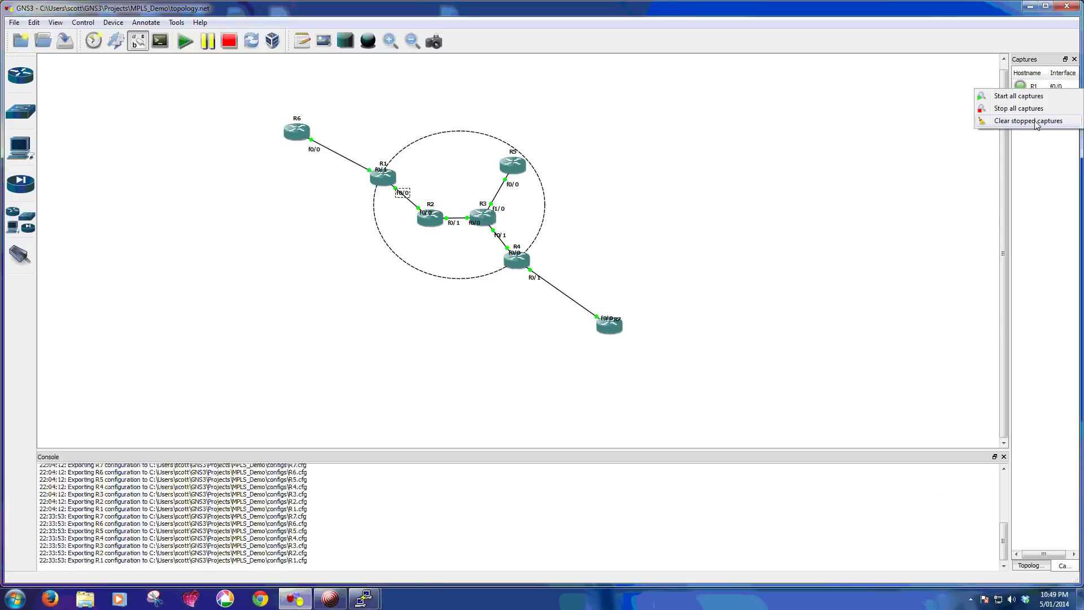
pyautogui.click(1028, 101)
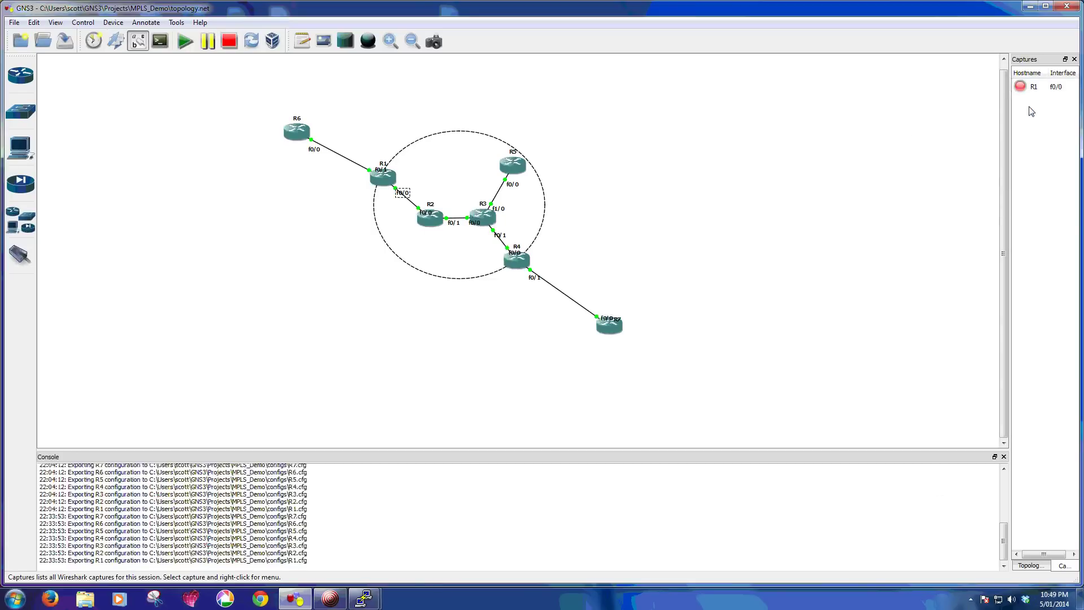
pyautogui.click(1033, 86)
pyautogui.rightClick(1033, 86)
pyautogui.click(1036, 99)
pyautogui.rightClick(1035, 94)
pyautogui.click(1032, 86)
pyautogui.rightClick(1033, 86)
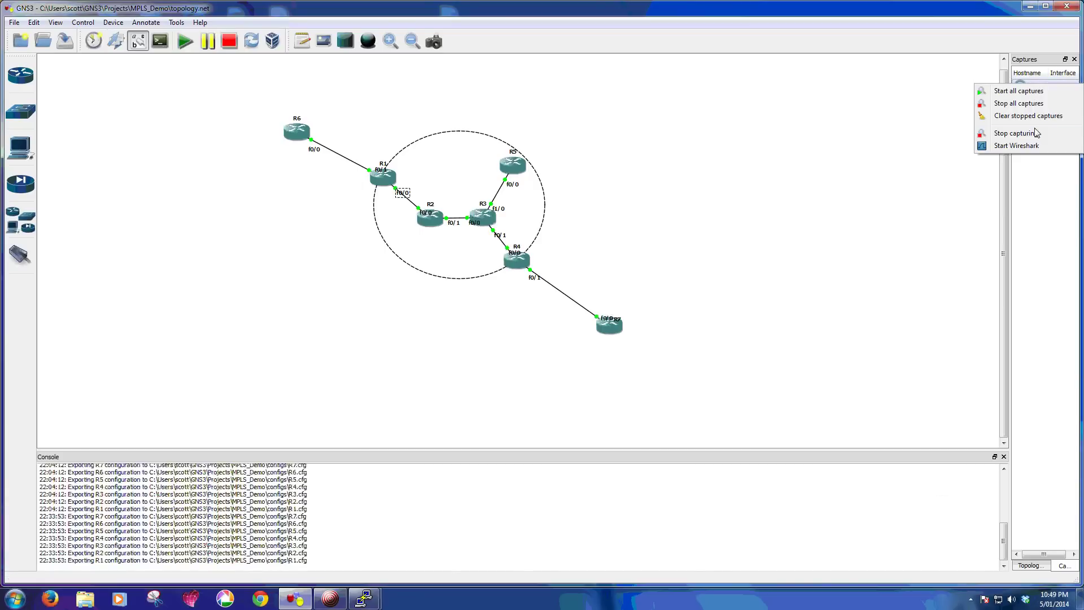
pyautogui.click(1018, 146)
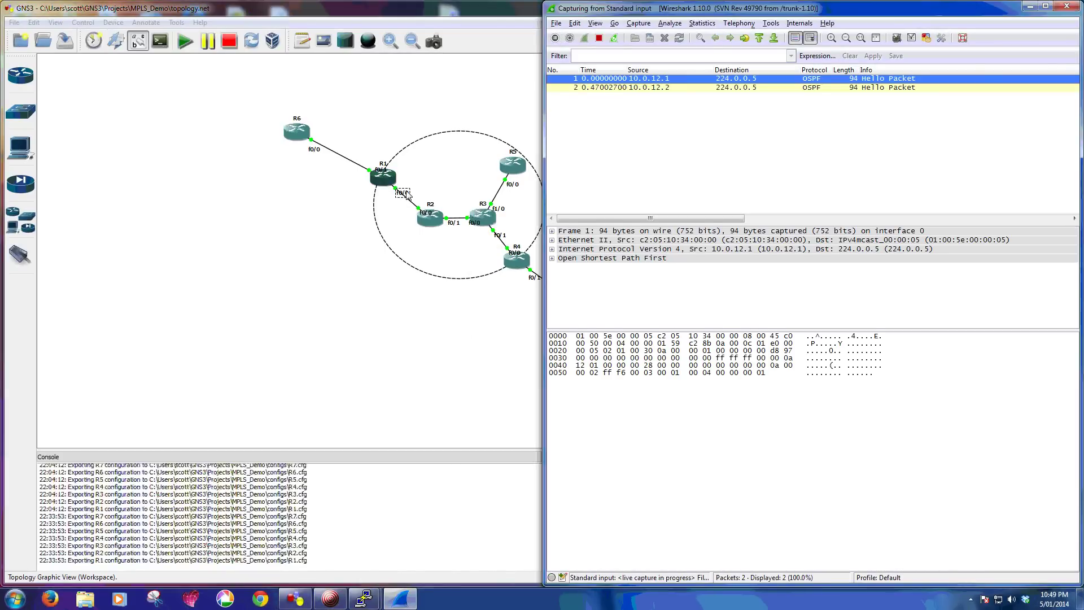
# Snap GNS3 to the left half, with Wireshark's live R1 f0/0 capture on the right
pyautogui.moveTo(513, 8); pyautogui.dragTo(2, 58)
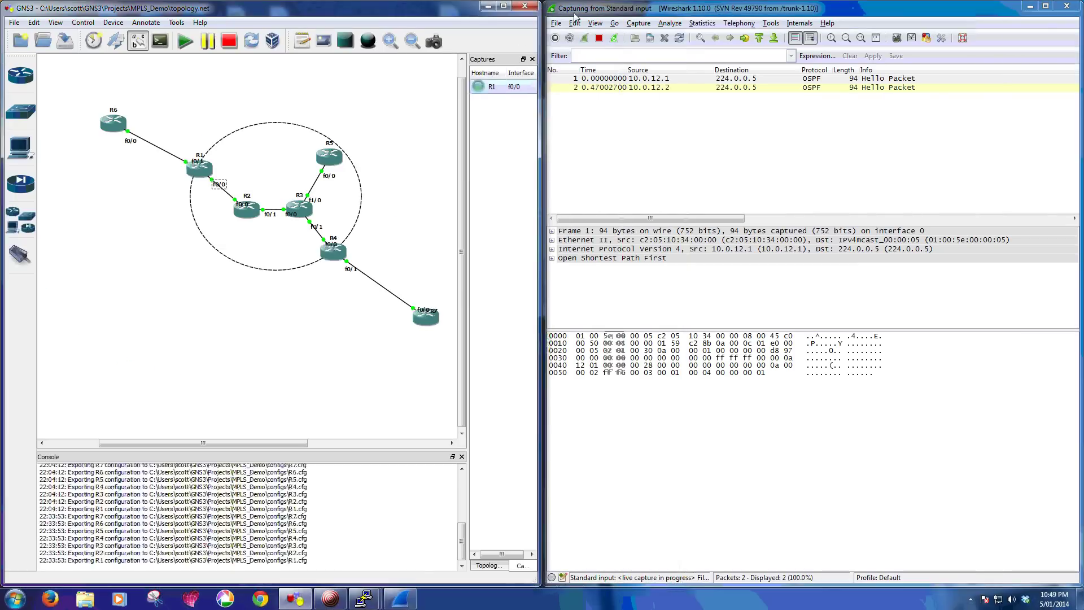
pyautogui.click(807, 9)
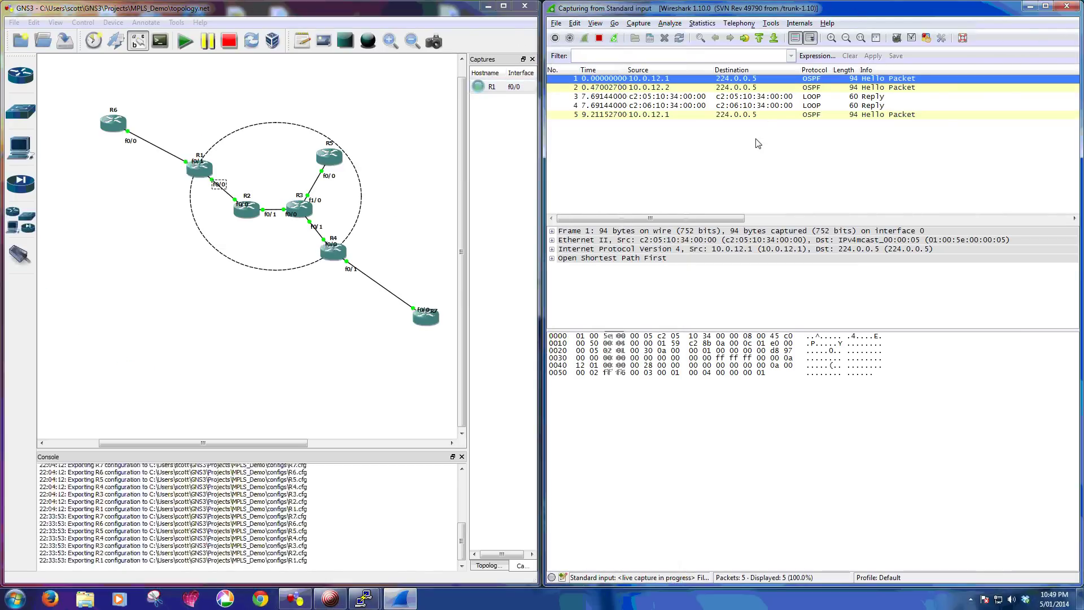
pyautogui.click(429, 128)
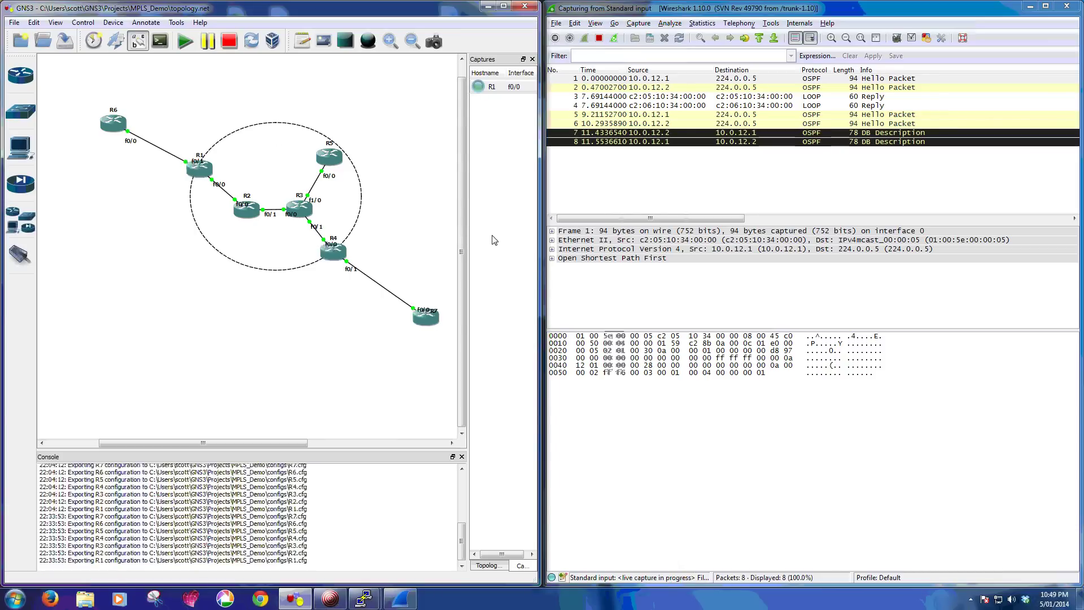
pyautogui.moveTo(199, 171)
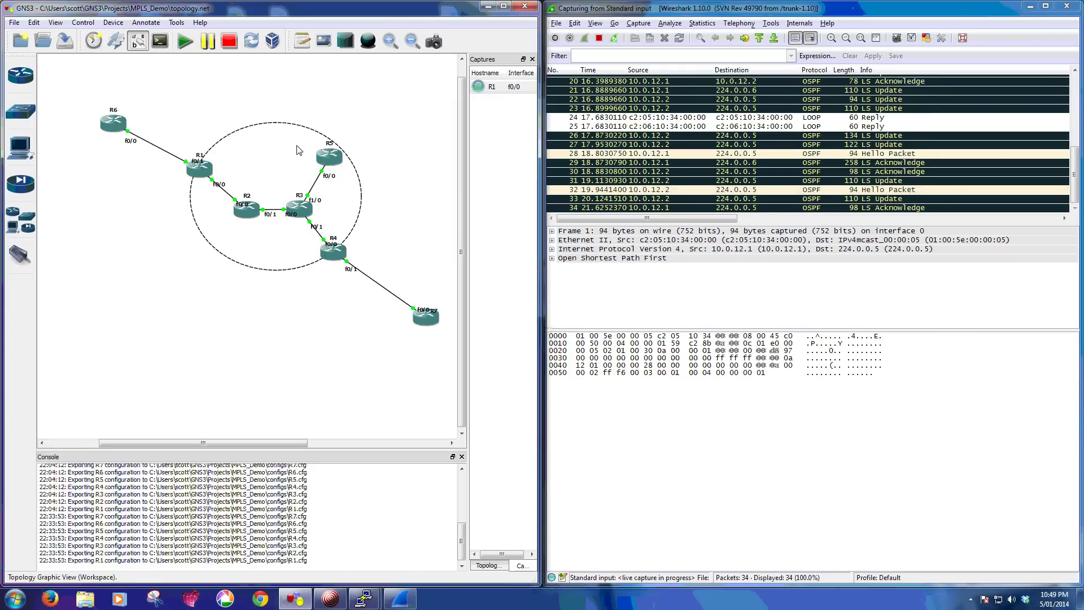
# Open R1's console and list its OSPF-learned routes with show ip route
pyautogui.doubleClick(205, 170)
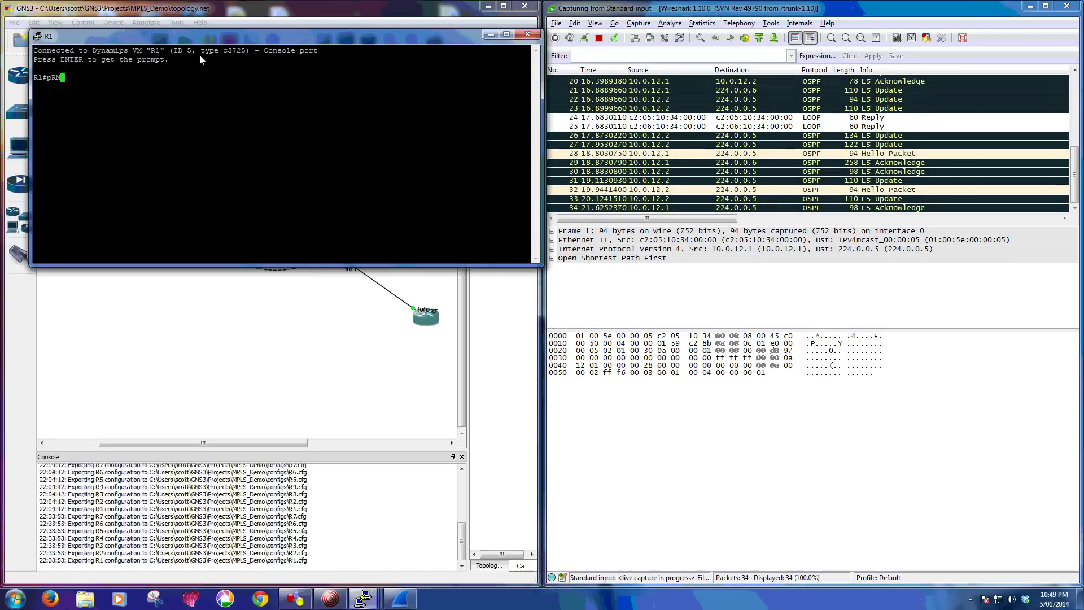
pyautogui.moveTo(201, 39); pyautogui.dragTo(201, 252)
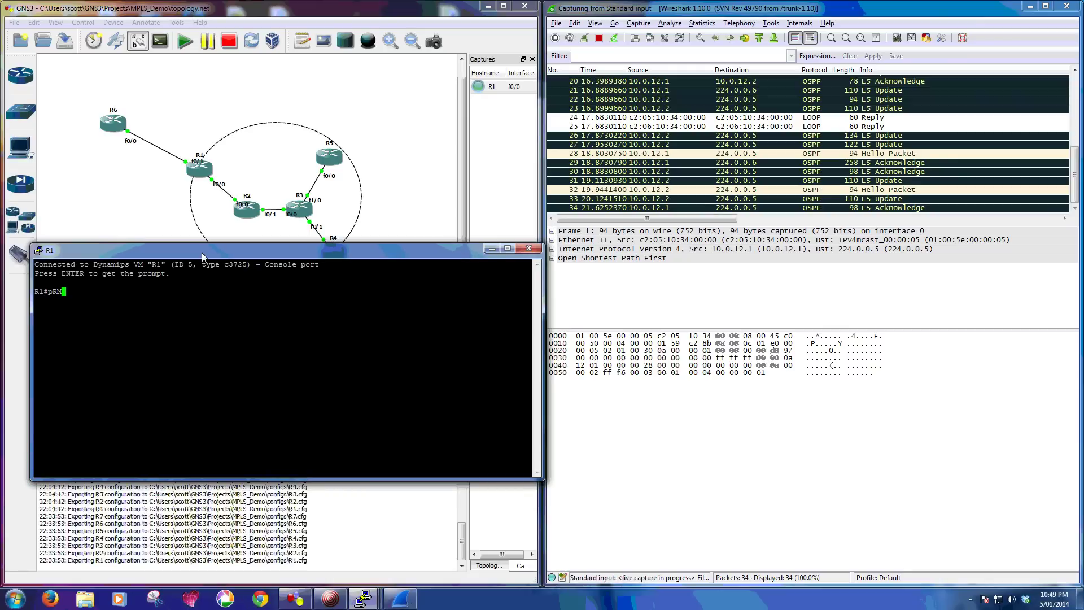
pyautogui.press('BackSpace')
pyautogui.press('BackSpace')
pyautogui.press('BackSpace')
pyautogui.press('Return')
pyautogui.press('Return')
pyautogui.press('Return')
pyautogui.write('show ip route')
pyautogui.press('Return')
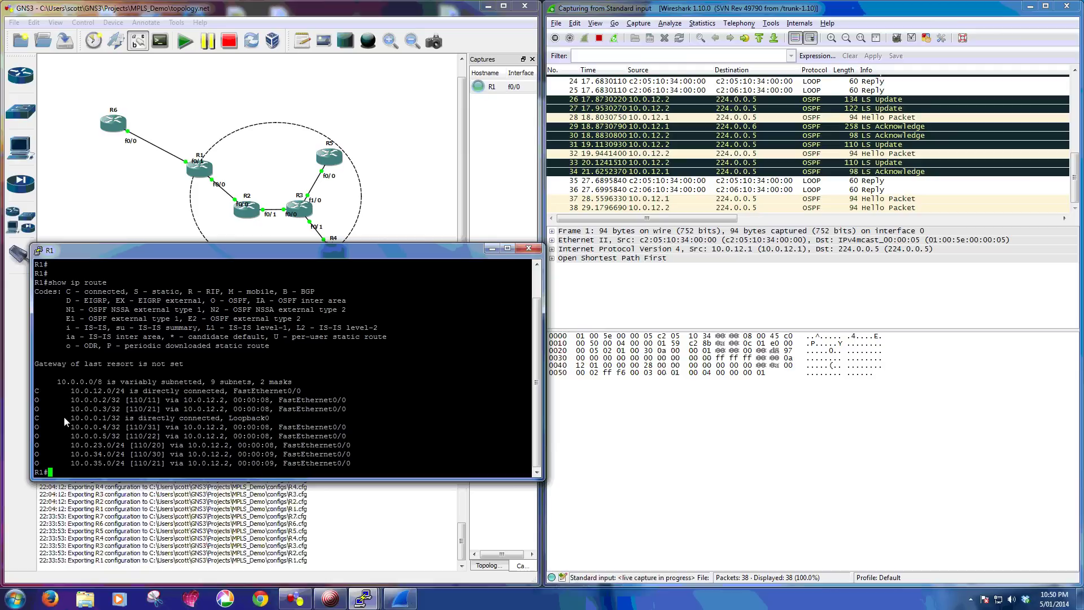
pyautogui.moveTo(63, 416); pyautogui.dragTo(378, 470)
pyautogui.click(378, 470)
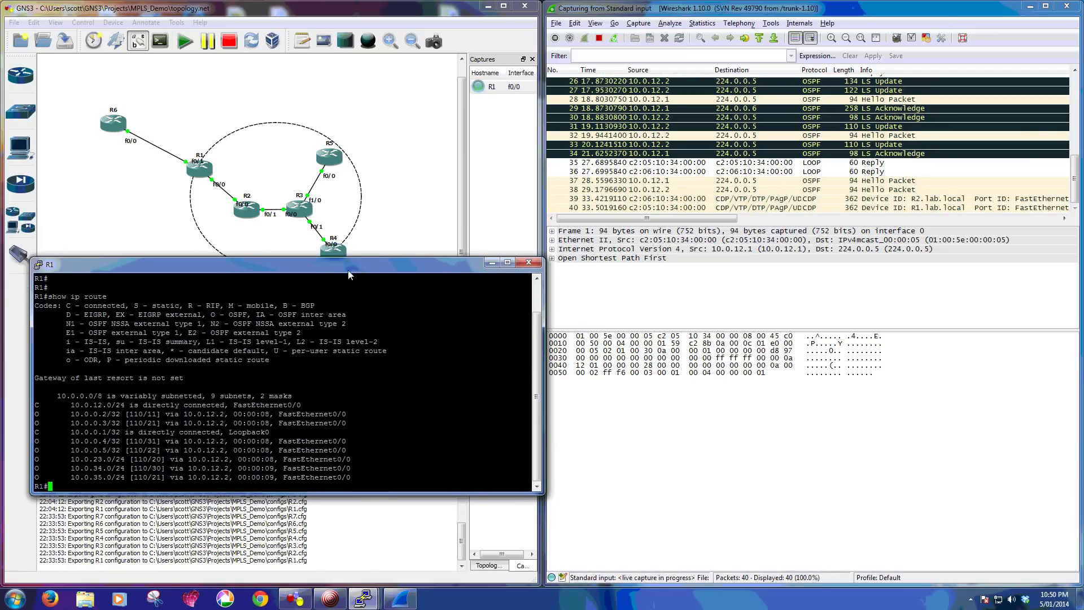
# Run show mpls forwarding-table on R1, which reports tag switching not operational
pyautogui.moveTo(347, 278); pyautogui.dragTo(344, 285)
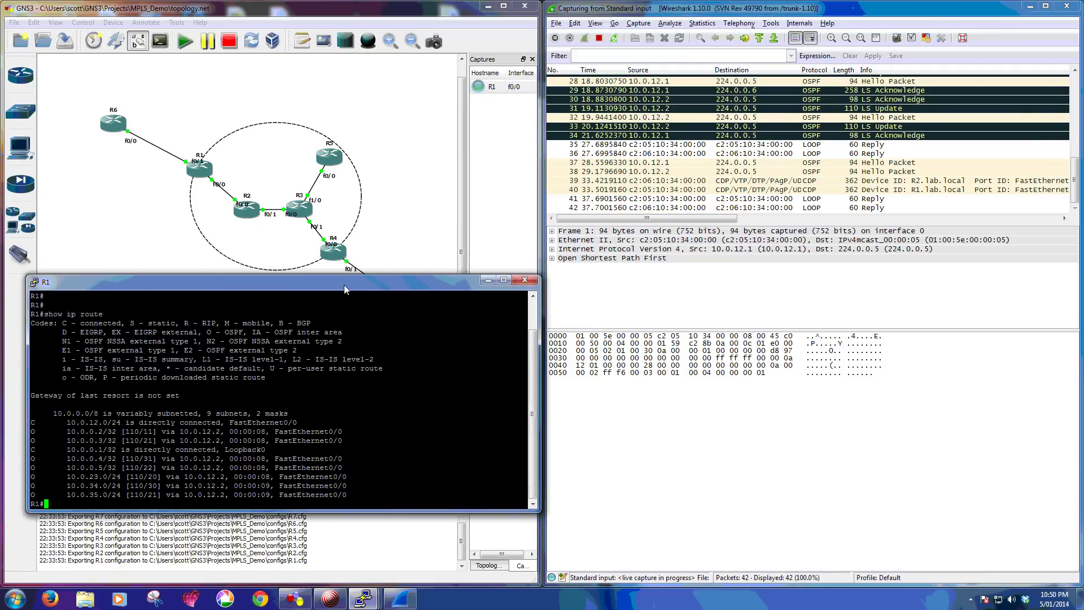
pyautogui.press('Return')
pyautogui.press('Return')
pyautogui.press('Return')
pyautogui.press('Return')
pyautogui.press('Return')
pyautogui.press('Return')
pyautogui.press('Return')
pyautogui.press('Return')
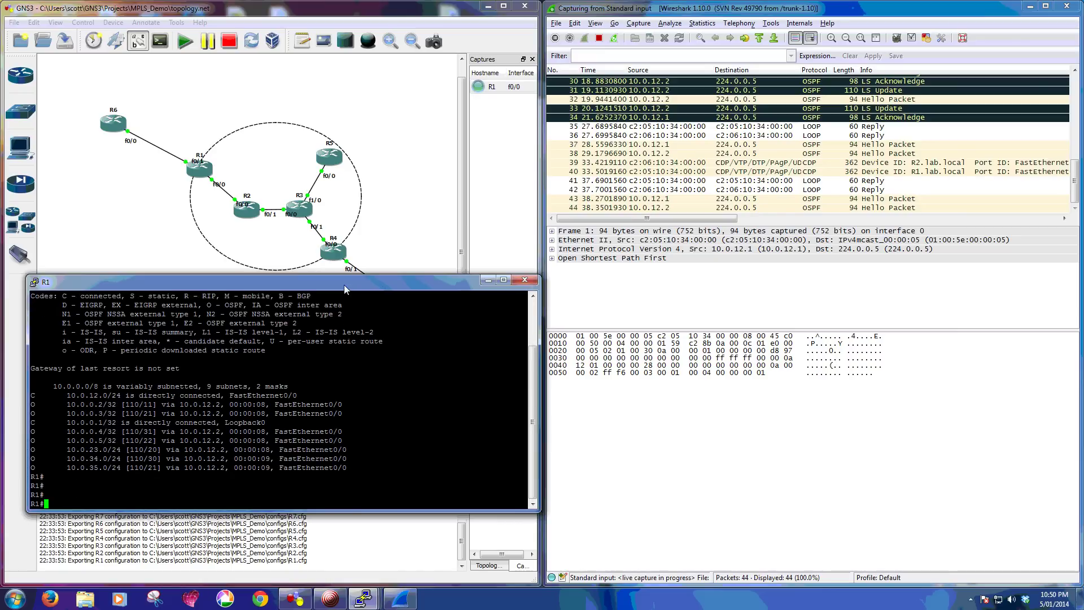
pyautogui.press('Return')
pyautogui.press('Return')
pyautogui.press('Return')
pyautogui.write('show mpls for')
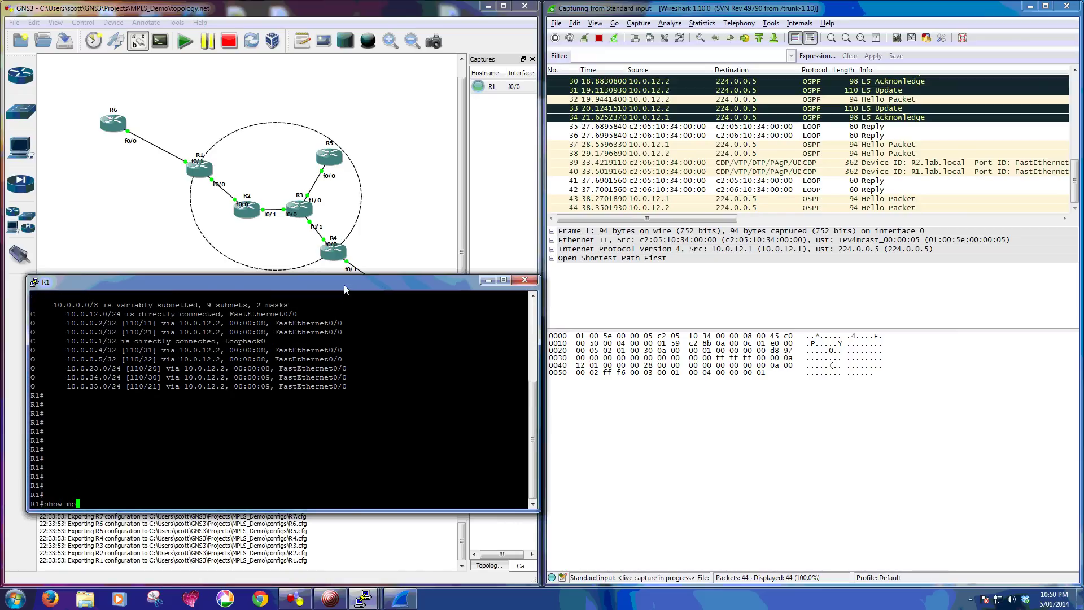
pyautogui.press('Tab')
pyautogui.press('Return')
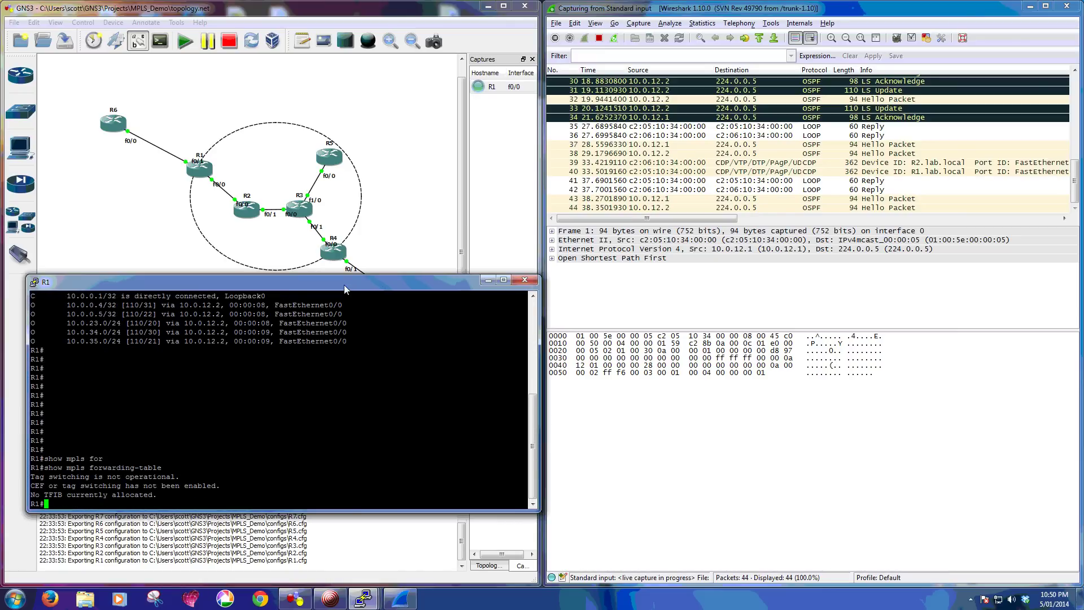
pyautogui.moveTo(332, 281); pyautogui.dragTo(323, 316)
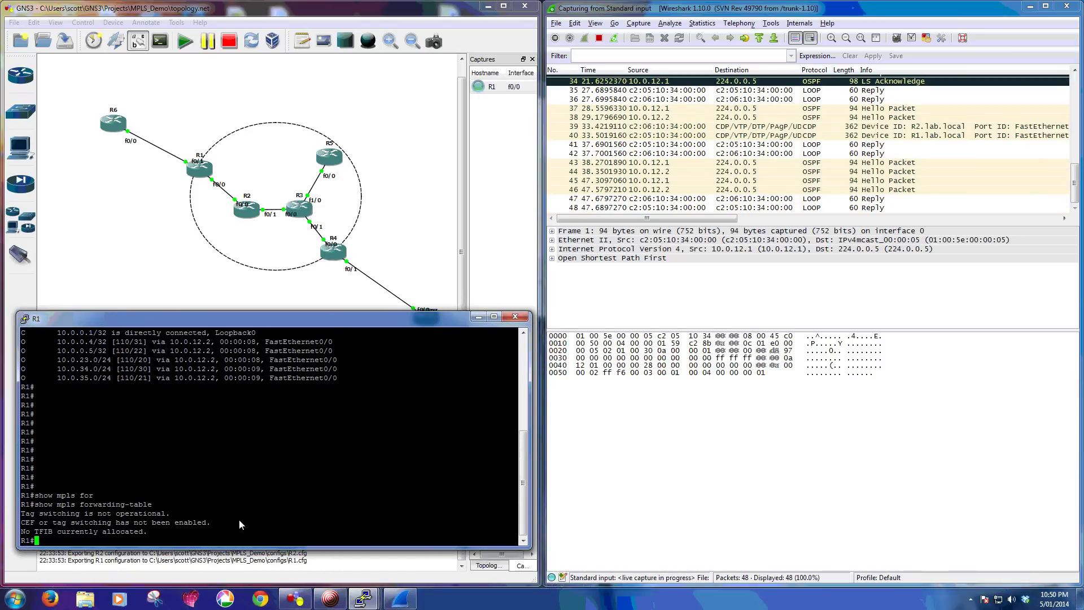
# Enable MPLS with mpls ip on R1's interface fa0/0
pyautogui.press('Return')
pyautogui.press('Return')
pyautogui.press('Return')
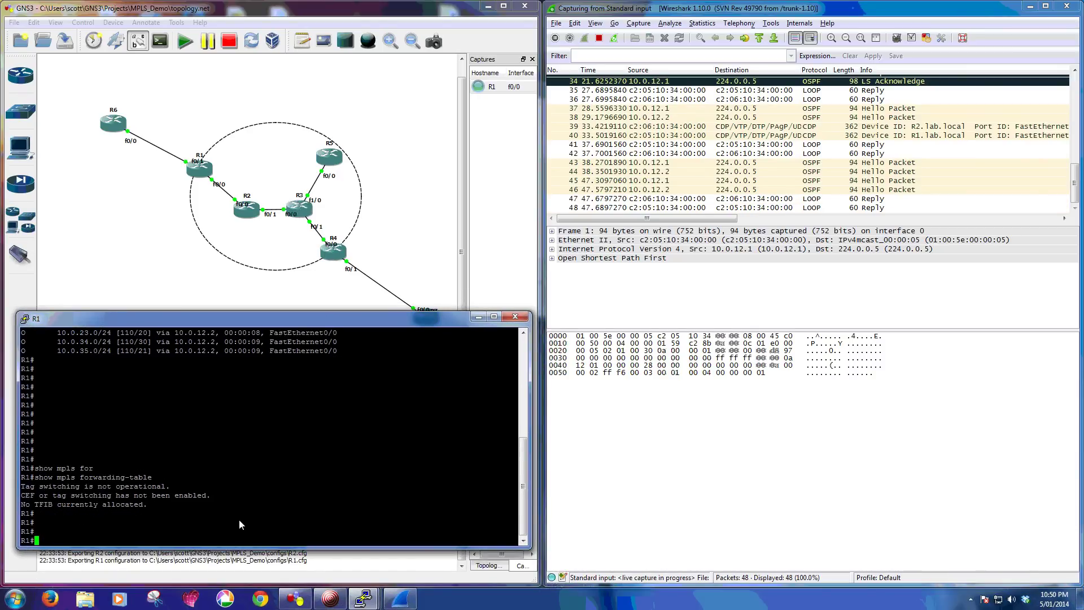
pyautogui.write('conf t')
pyautogui.press('Return')
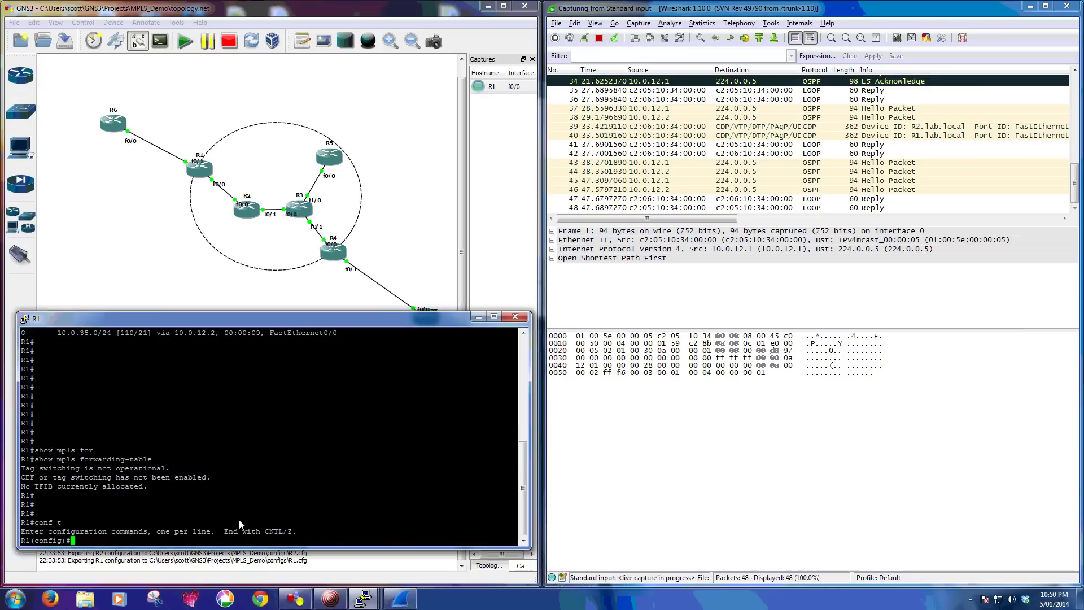
pyautogui.write('int fa0/0')
pyautogui.press('Return')
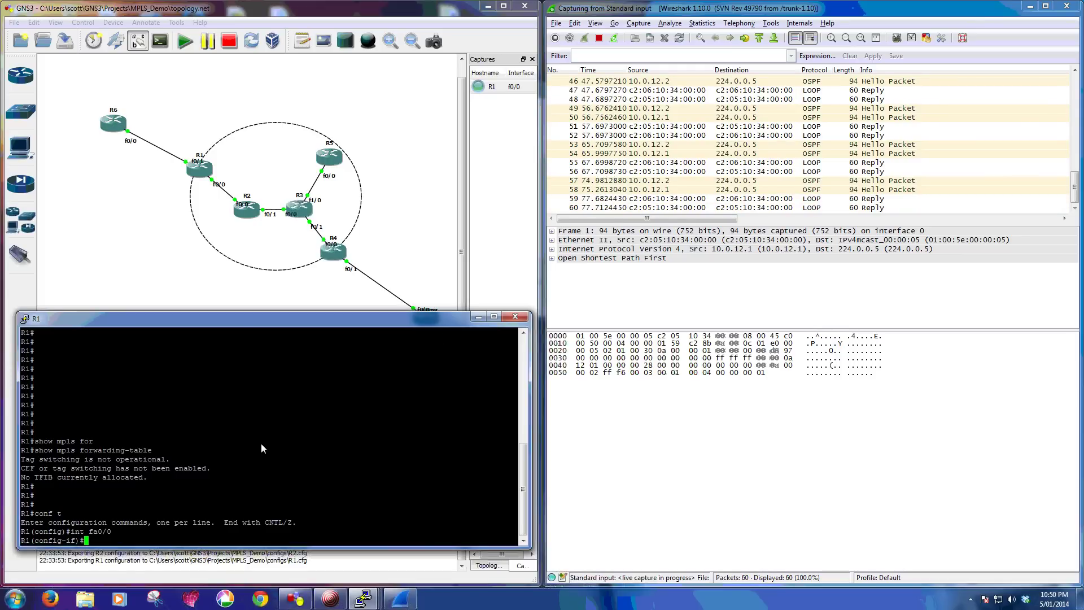
pyautogui.write('mpls ip')
pyautogui.press('Return')
pyautogui.hotkey('ctrl', 'z')
pyautogui.press('Return')
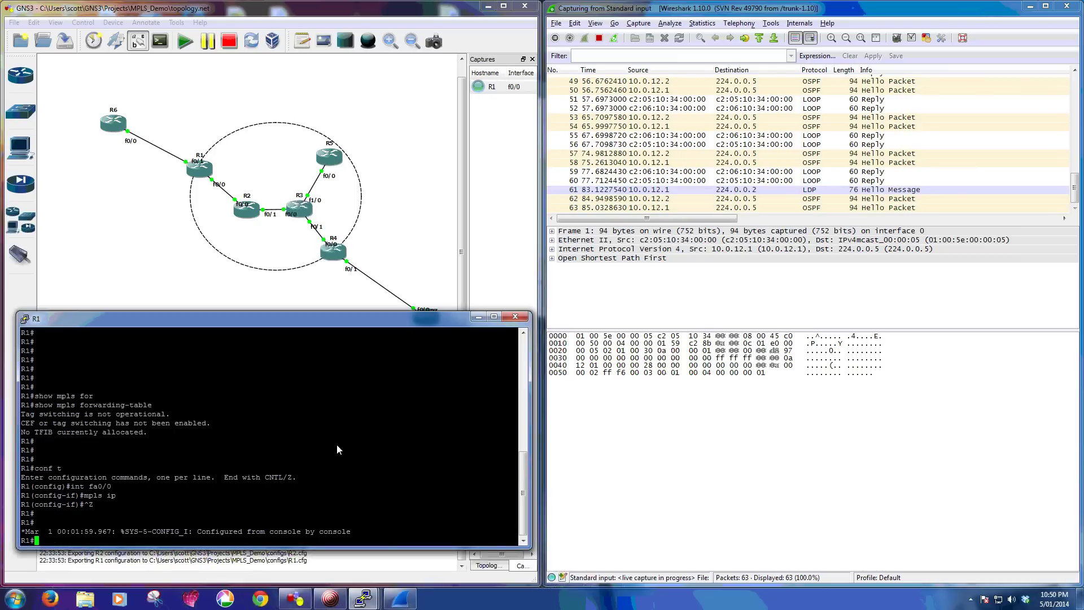
# Inspect the captured LDP hello, then recheck R1's MPLS forwarding table showing local tags 16–22
pyautogui.click(815, 191)
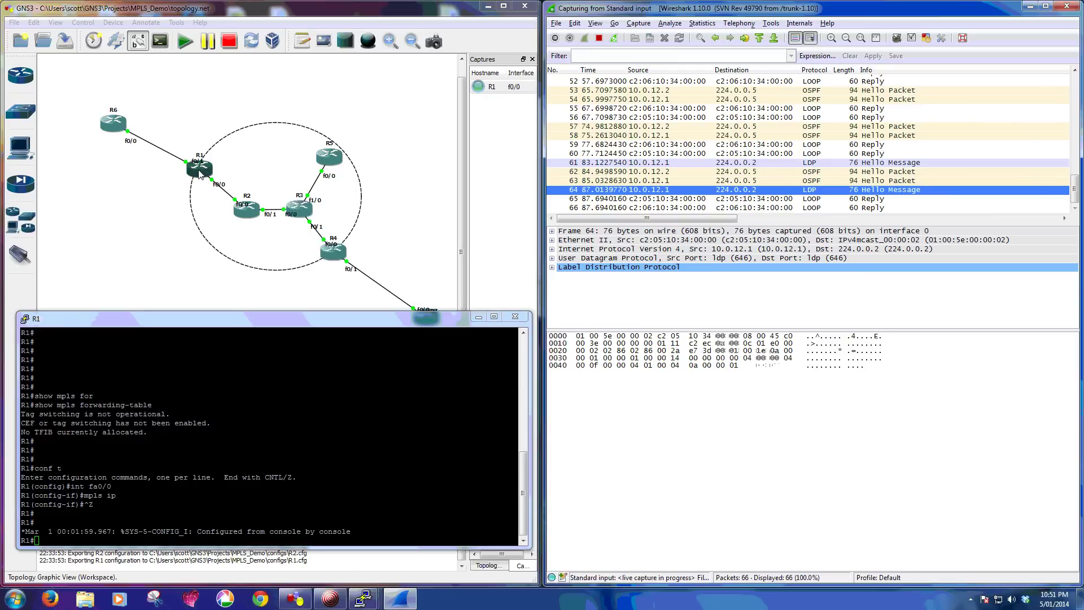
pyautogui.click(259, 344)
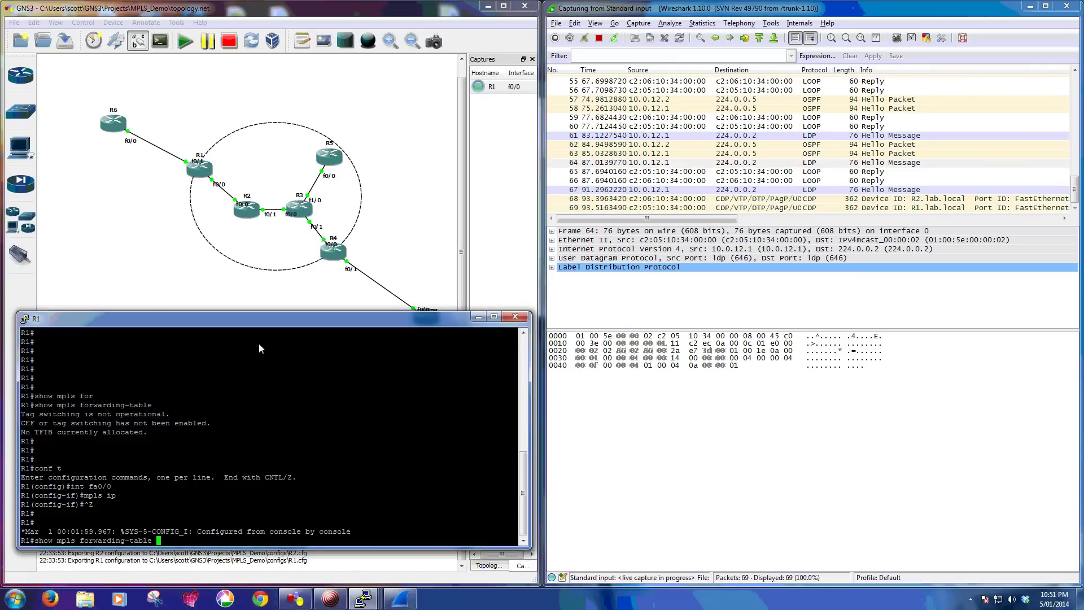
pyautogui.press('Up')
pyautogui.press('Up')
pyautogui.press('Return')
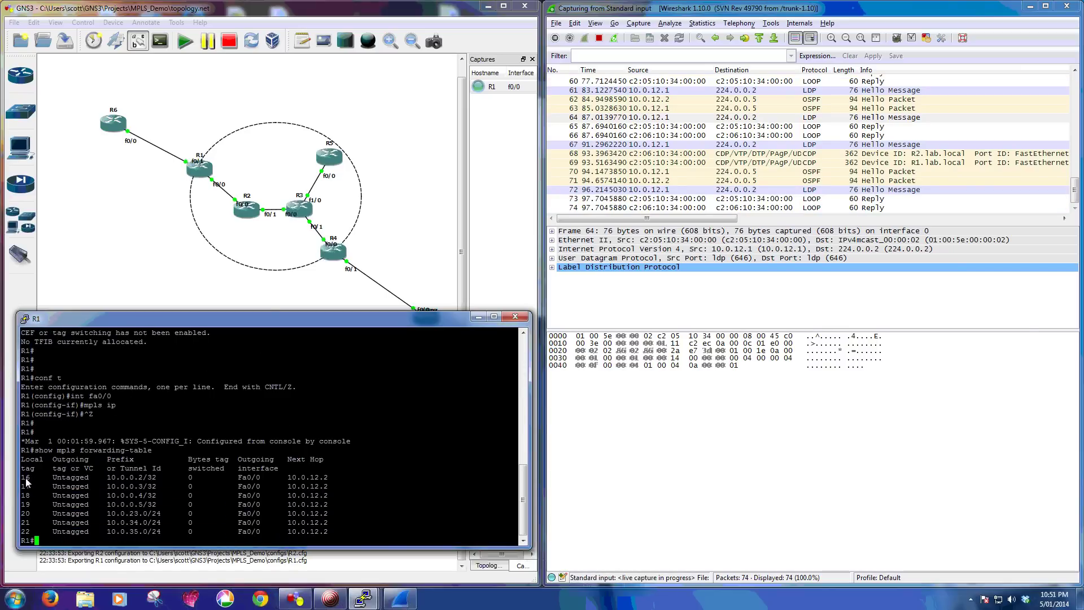
# Highlight the label entries in R1's forwarding table, including local label 17
pyautogui.moveTo(26, 494); pyautogui.dragTo(26, 511)
pyautogui.click(26, 511)
pyautogui.tripleClick(123, 487)
pyautogui.click(124, 477)
# Open R2's console and enable mpls ip on interfaces fa0/0 - 1
pyautogui.doubleClick(249, 218)
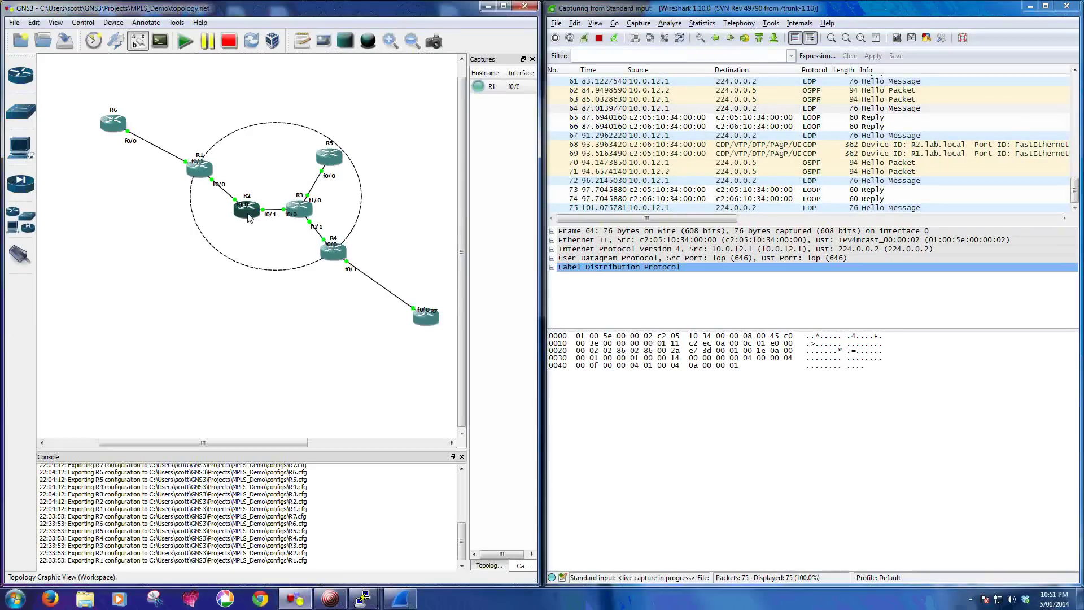
pyautogui.press('Return')
pyautogui.write('conf t')
pyautogui.press('Return')
pyautogui.moveTo(280, 52); pyautogui.dragTo(283, 320)
pyautogui.write('int range fa0/')
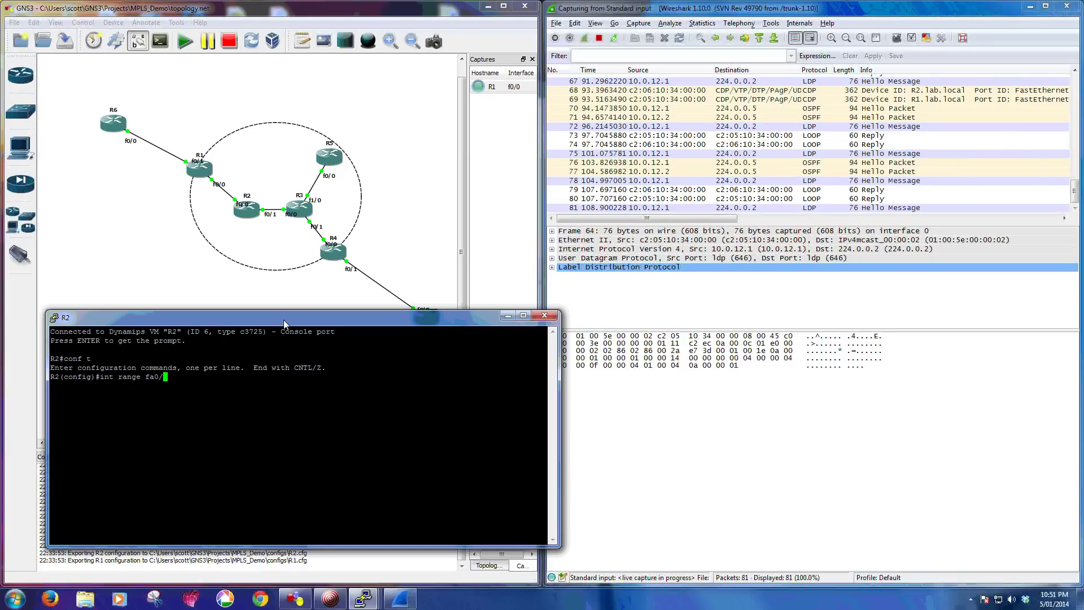
pyautogui.write('0 - 1')
pyautogui.press('Return')
pyautogui.write('mpls ip')
pyautogui.press('Return')
# Close the R2 console and bring R1's console back to the front
pyautogui.click(541, 318)
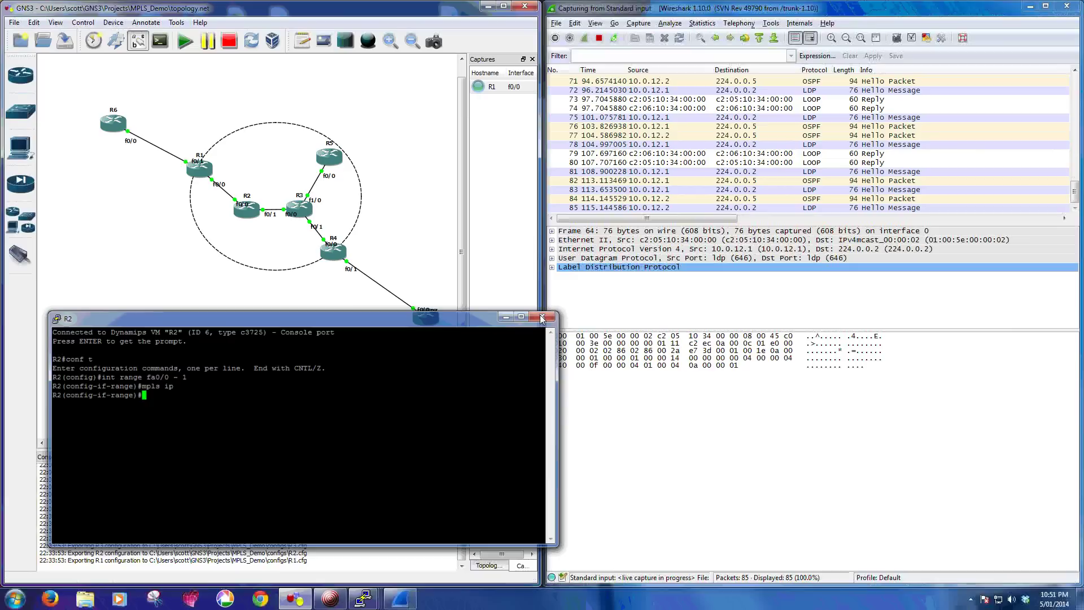
pyautogui.moveTo(363, 598)
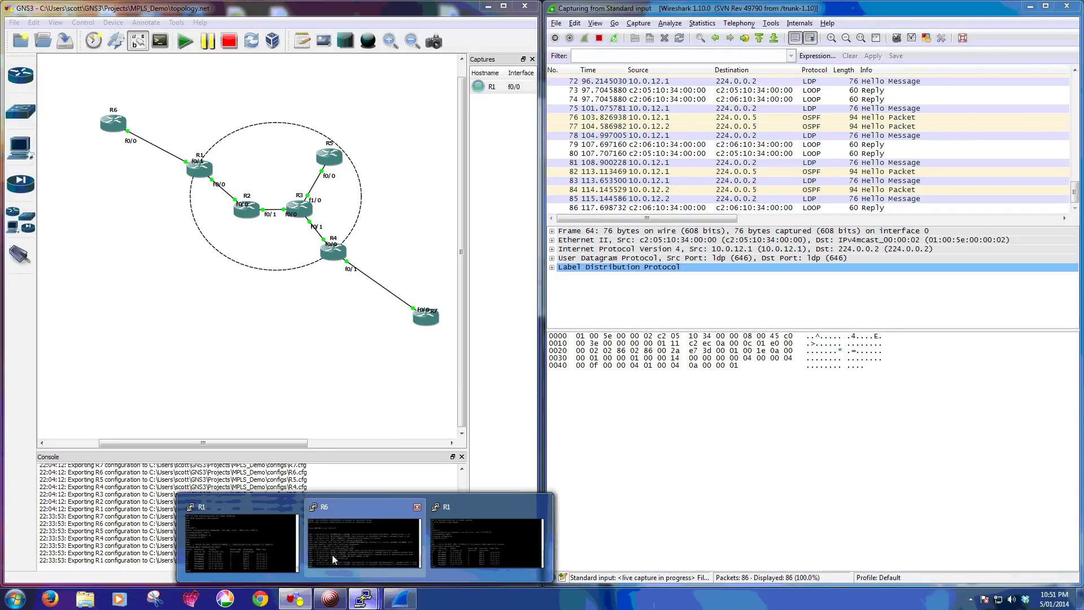
pyautogui.click(280, 551)
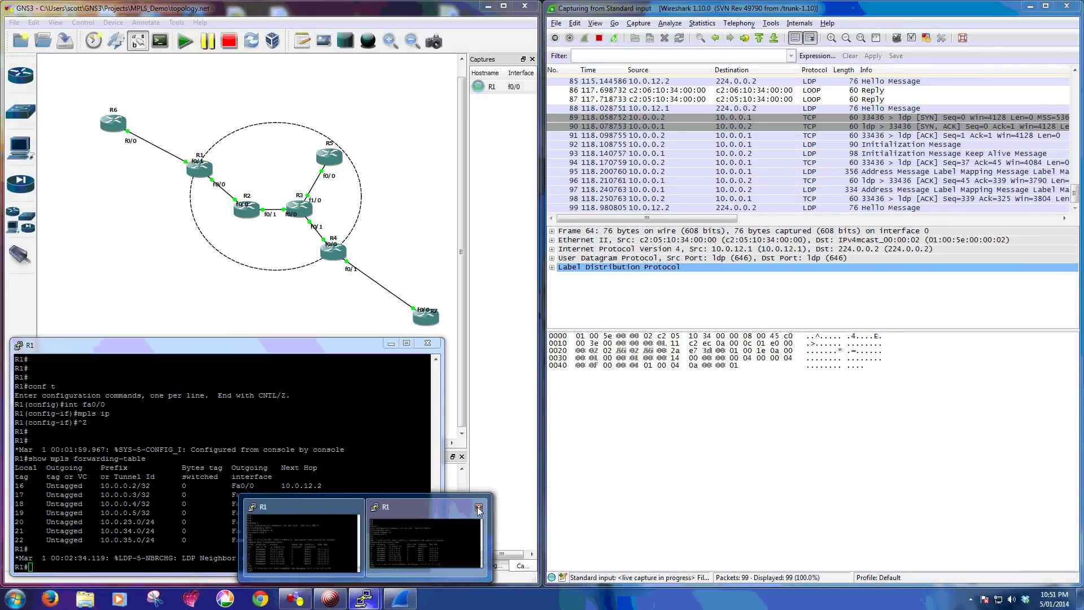
# Close the duplicate R1 console and inspect LDP label-mapping packet 97 in Wireshark
pyautogui.click(478, 507)
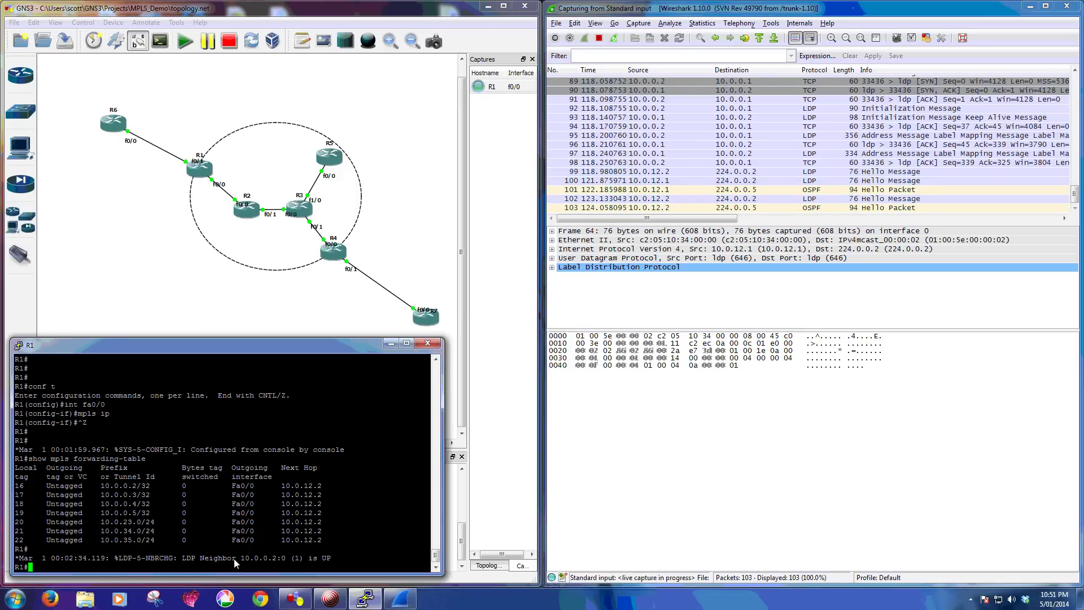
pyautogui.moveTo(115, 557); pyautogui.dragTo(220, 554)
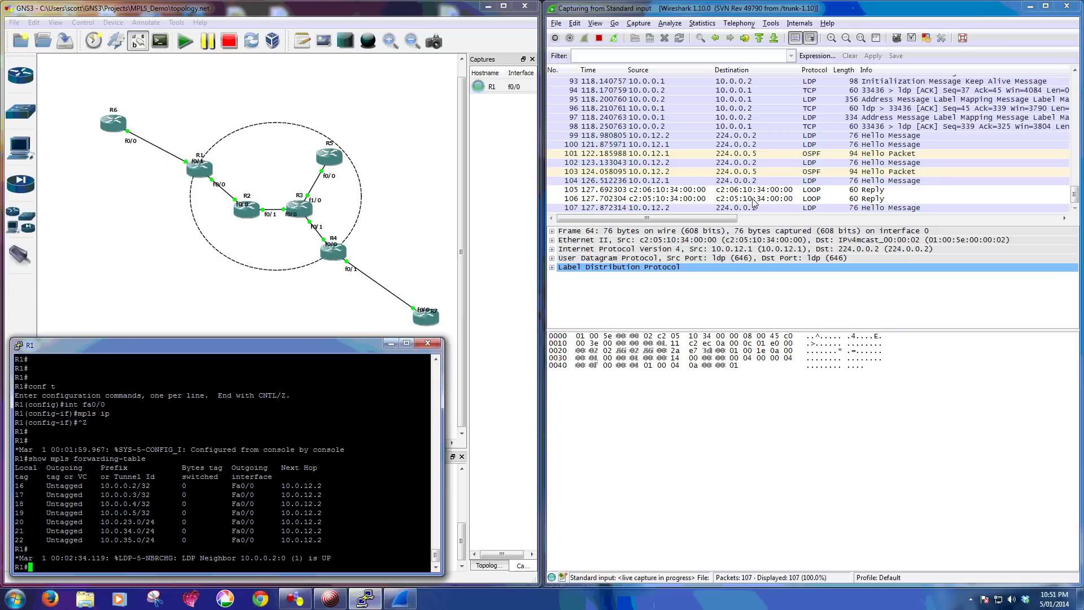
pyautogui.click(854, 119)
pyautogui.scroll(3, 856, 124)
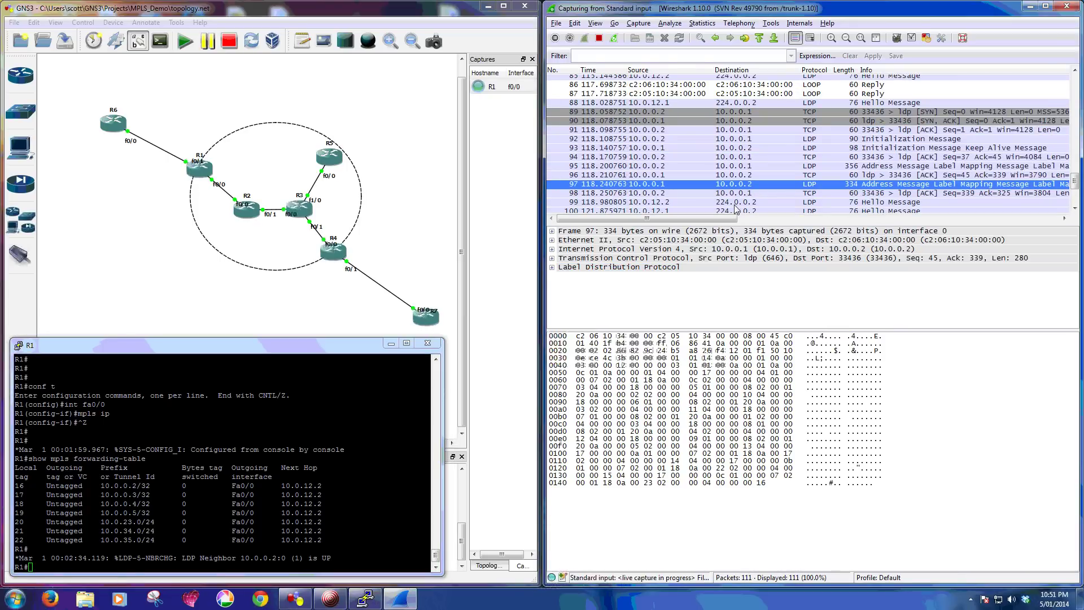
# Rerun R1's MPLS forwarding table and highlight prefix 10.0.34.0/24 with outgoing label 20
pyautogui.click(378, 412)
pyautogui.press('Up')
pyautogui.press('Return')
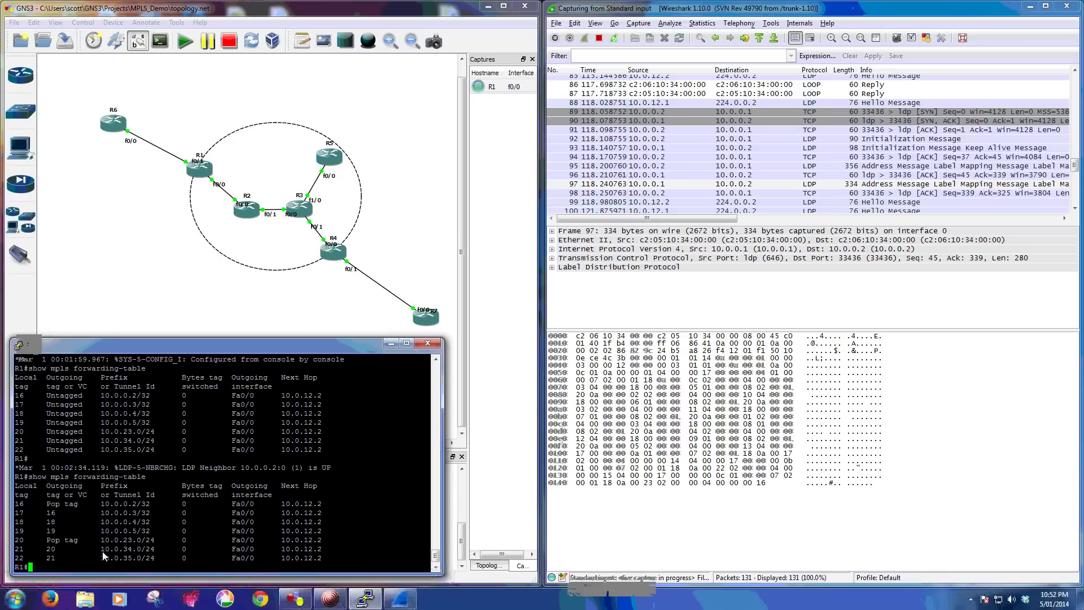
pyautogui.moveTo(100, 550); pyautogui.dragTo(153, 553)
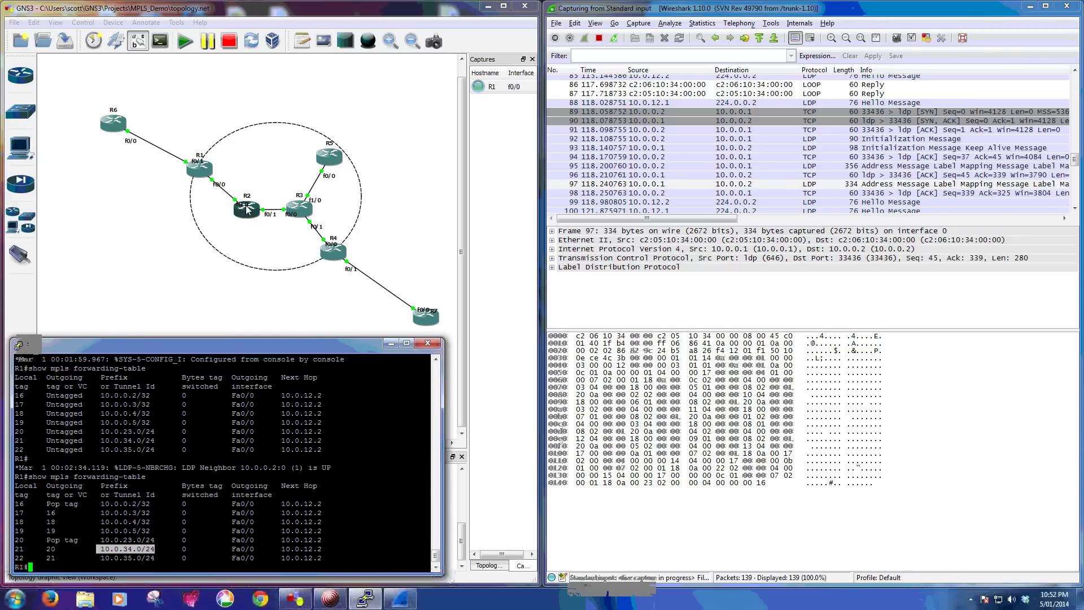
pyautogui.moveTo(45, 550); pyautogui.dragTo(64, 554)
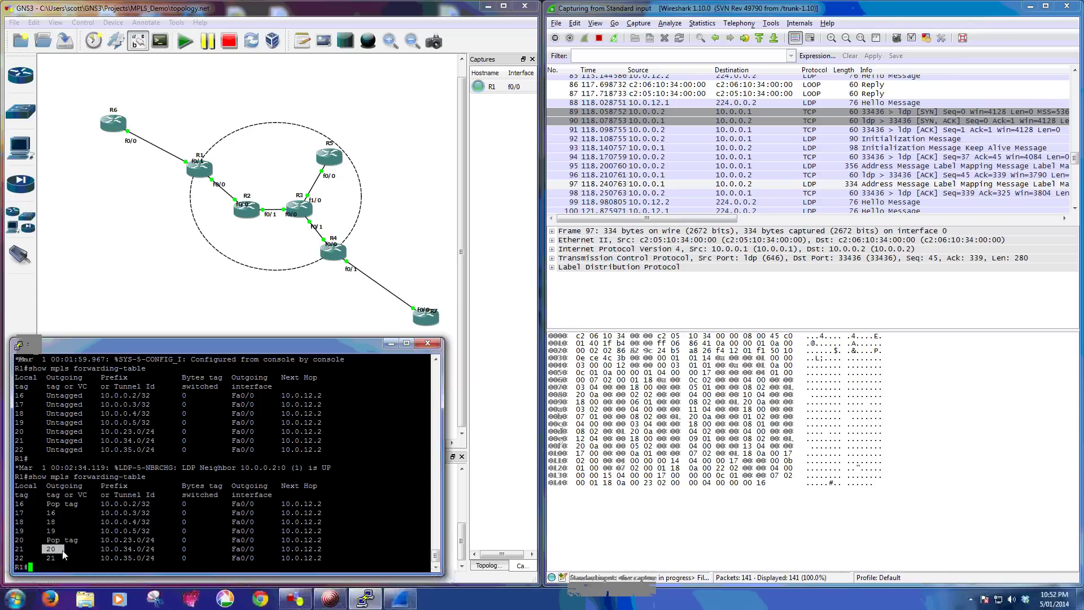
# Open R3's console and enable MPLS on interfaces fa0/0 and fa0/1
pyautogui.doubleClick(299, 209)
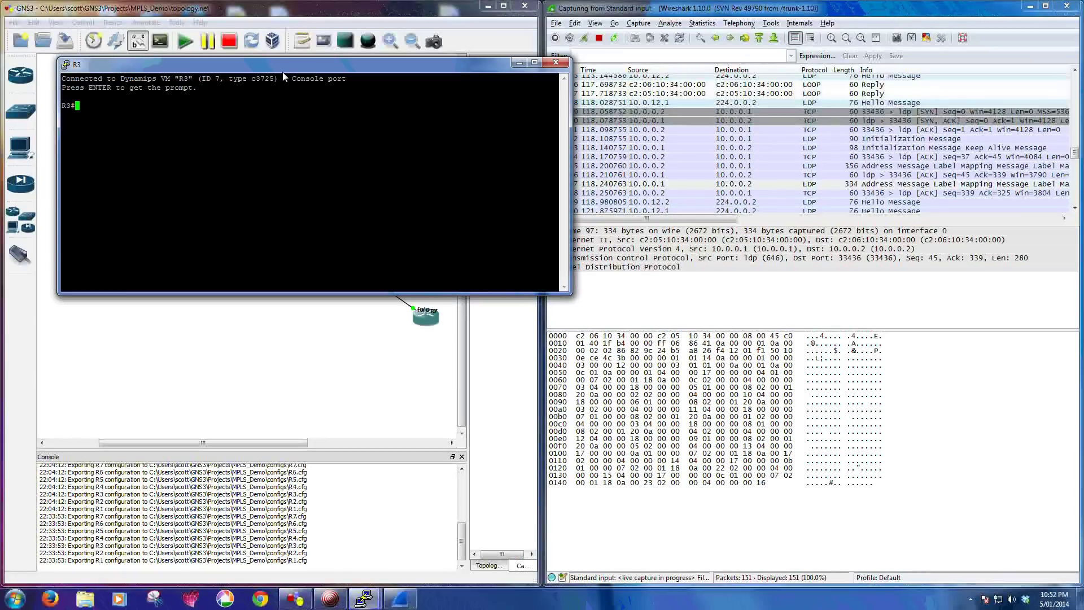
pyautogui.moveTo(282, 63); pyautogui.dragTo(482, 355)
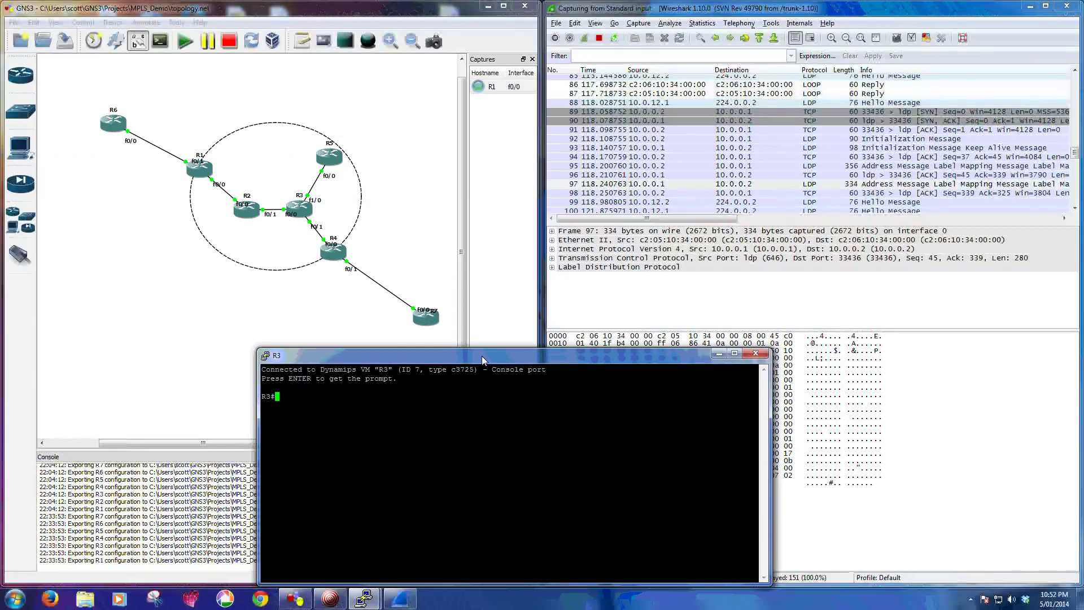
pyautogui.press('Return')
pyautogui.press('Return')
pyautogui.write('conf t')
pyautogui.press('Return')
pyautogui.write('int range fa0')
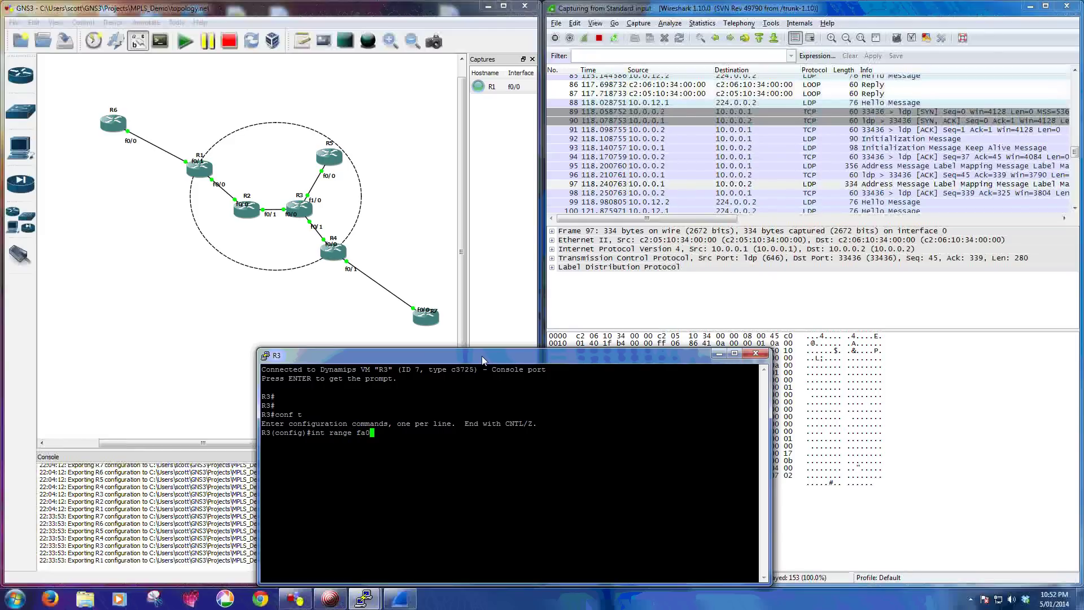
pyautogui.write('/0 - 1')
pyautogui.press('Return')
pyautogui.write('mpls ip')
pyautogui.press('Return')
# Enable MPLS on R3's fa1/0 and close the R3 console
pyautogui.write('int fa1/0')
pyautogui.press('Return')
pyautogui.write('mpls ip')
pyautogui.press('Return')
pyautogui.click(755, 354)
# Enable MPLS on R5's fa0/0 and close its console
pyautogui.doubleClick(339, 162)
pyautogui.press('Return')
pyautogui.press('Return')
pyautogui.press('Return')
pyautogui.press('Return')
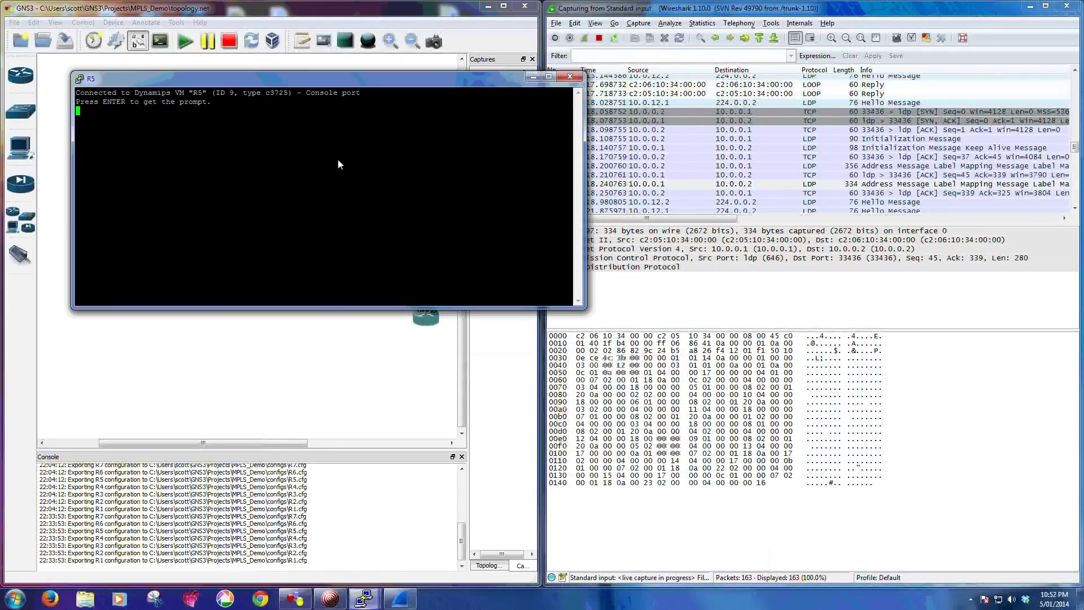
pyautogui.write('conf t')
pyautogui.press('Return')
pyautogui.write('int fa0/0')
pyautogui.press('Return')
pyautogui.write('mpls ip')
pyautogui.press('Return')
pyautogui.hotkey('alt', 'F4')
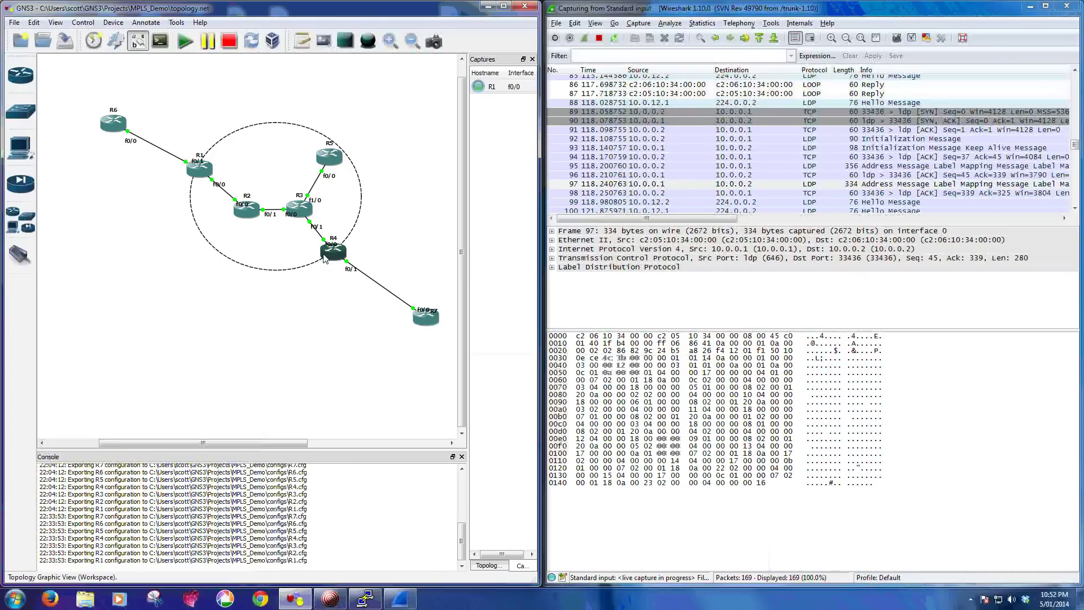
# Confirm MPLS on R4's fa0/0 in its console, then close it
pyautogui.doubleClick(324, 254)
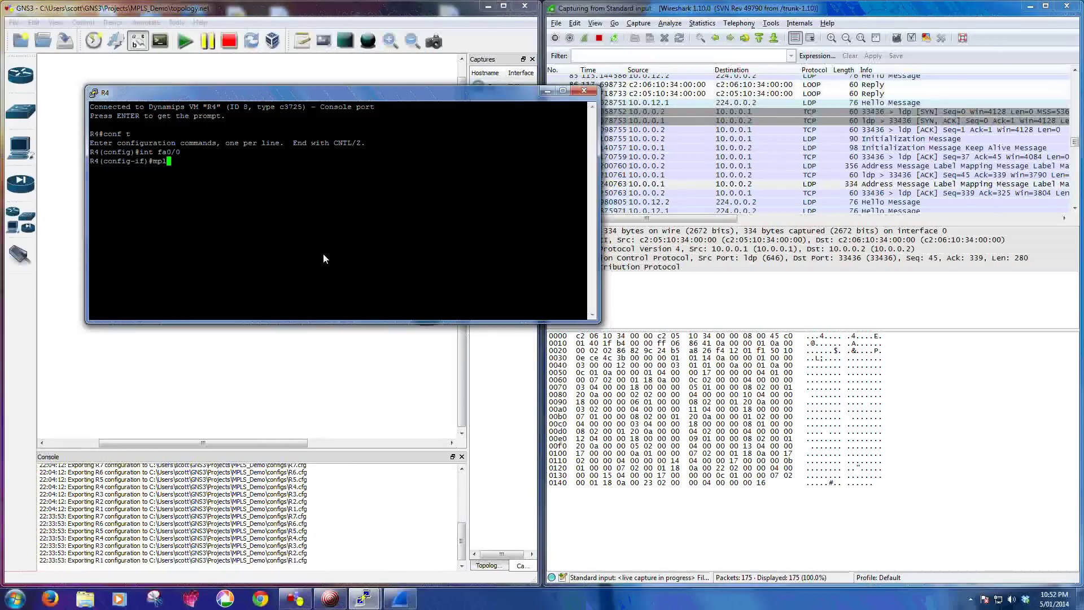
pyautogui.press('Return')
pyautogui.click(583, 90)
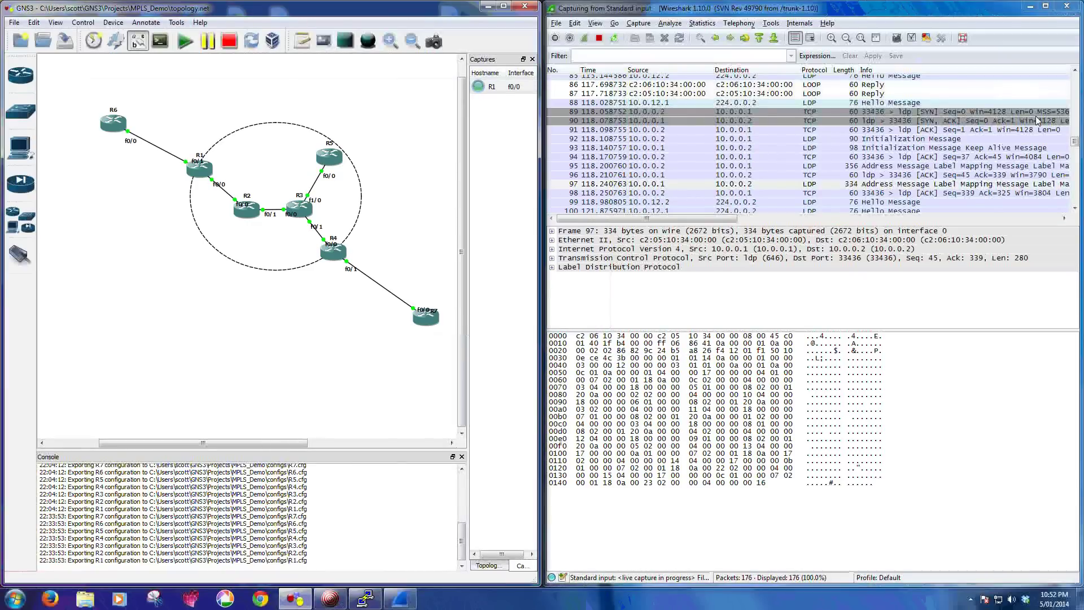
pyautogui.moveTo(1073, 141); pyautogui.dragTo(1079, 223)
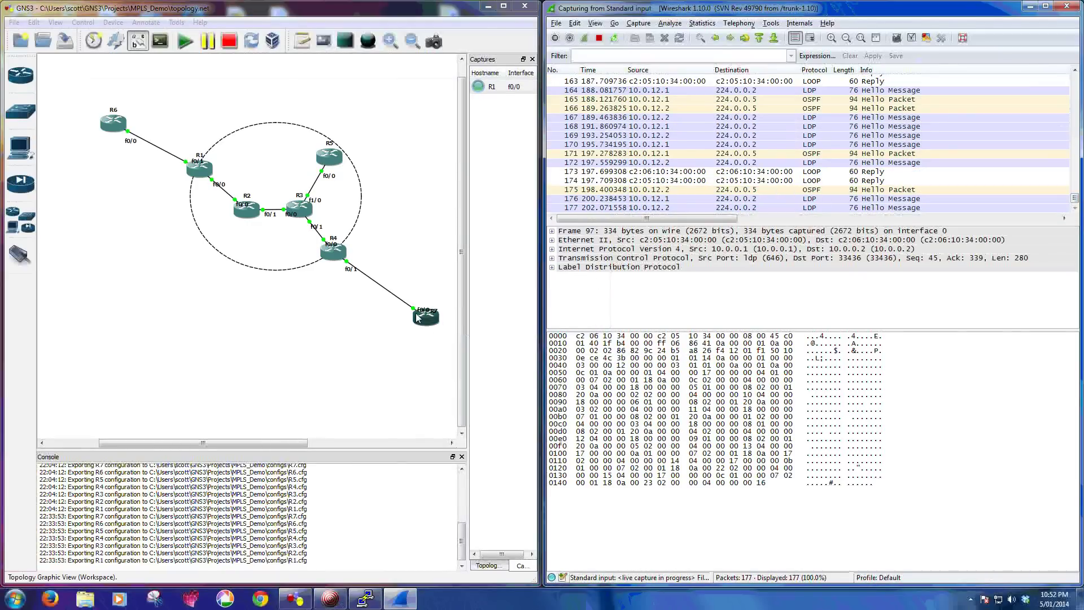
# Bring R1's console forward after checking OSPF Hello packet 193 in Wireshark
pyautogui.click(316, 490)
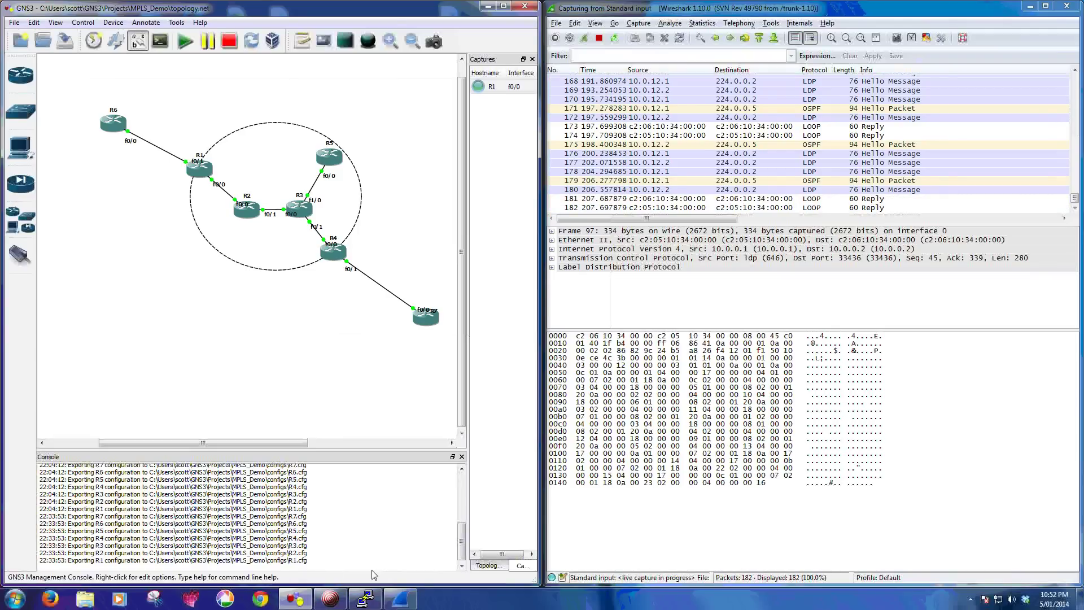
pyautogui.click(364, 597)
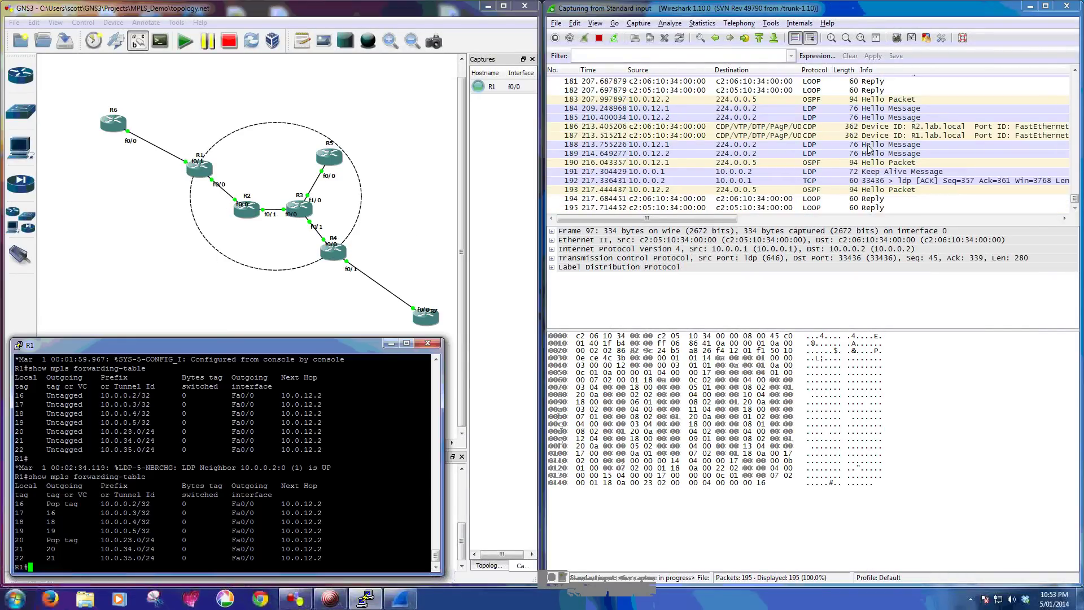
pyautogui.click(871, 161)
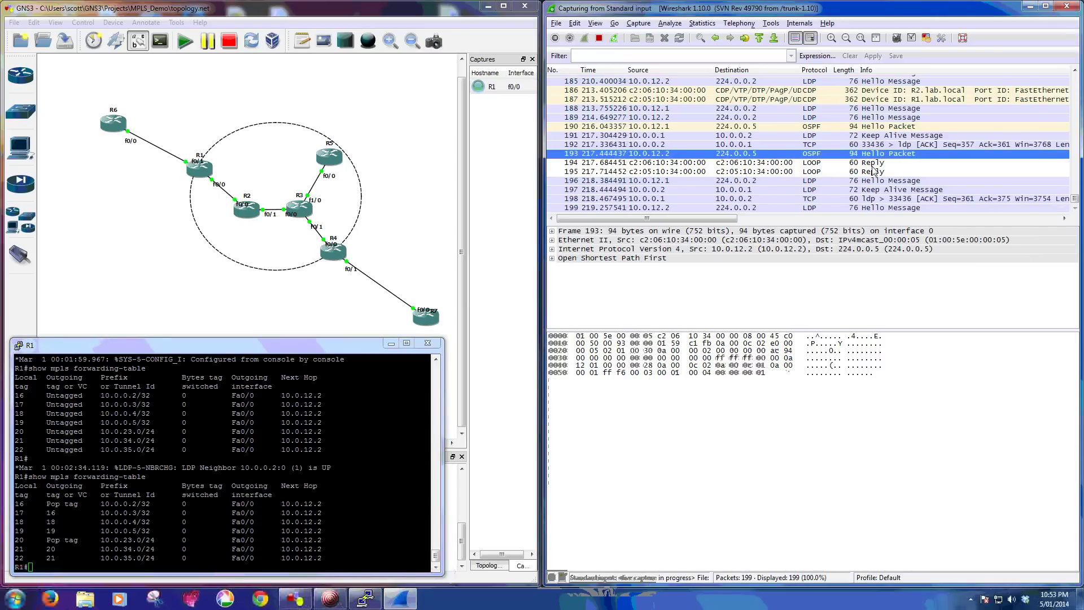
pyautogui.click(242, 394)
pyautogui.press('Return')
pyautogui.press('Return')
pyautogui.press('Return')
pyautogui.press('Return')
pyautogui.press('Return')
pyautogui.press('Return')
# Ping 10.0.0.4 from R1 and inspect echo request 208's MPLS header with label 18
pyautogui.write('ping 10.0.0.4')
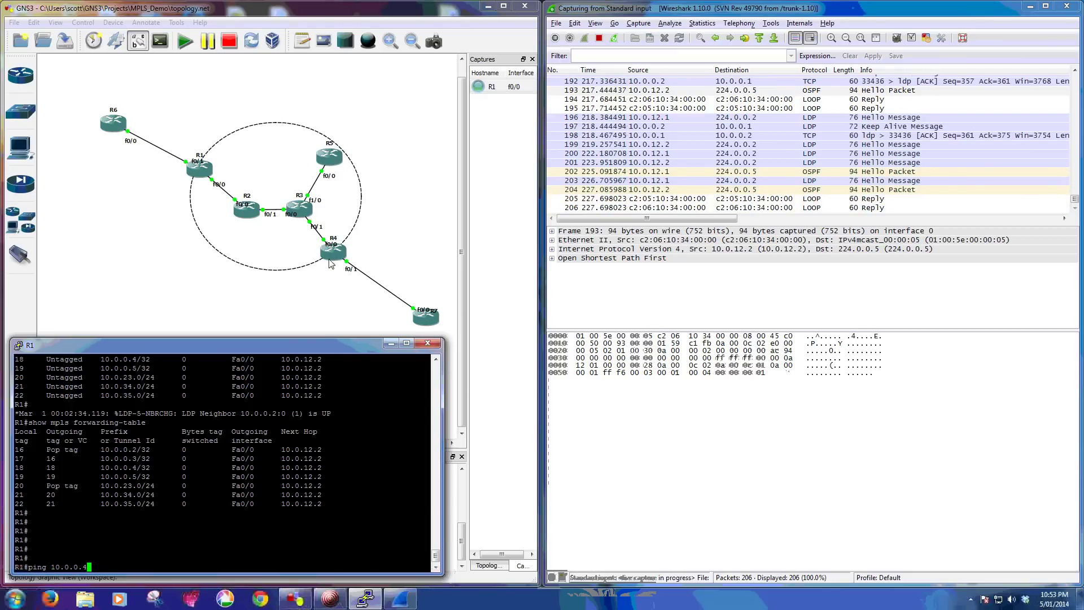
pyautogui.press('Return')
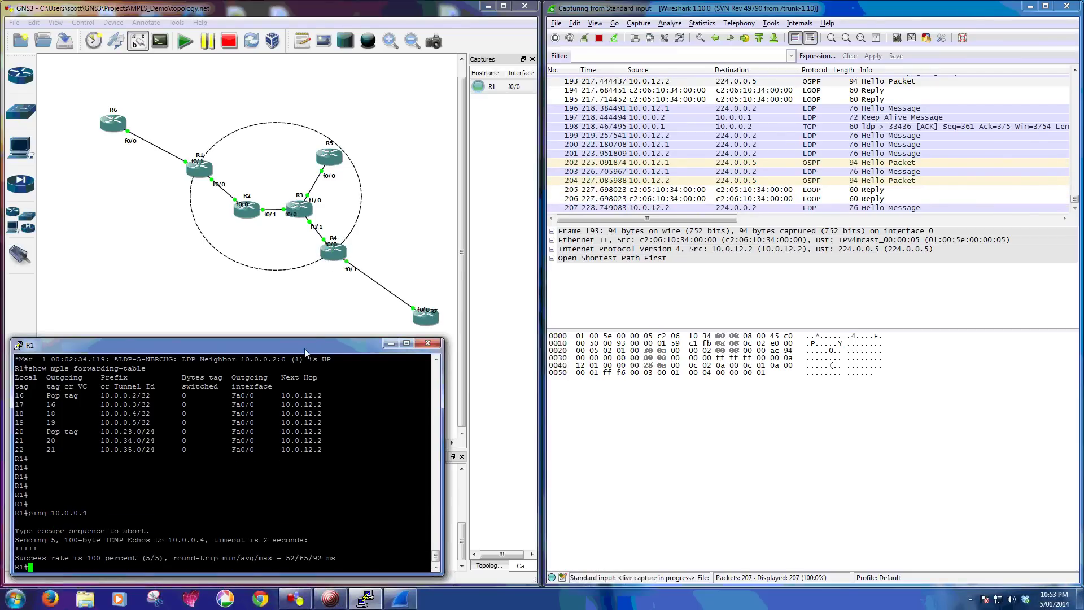
pyautogui.click(849, 127)
pyautogui.click(850, 118)
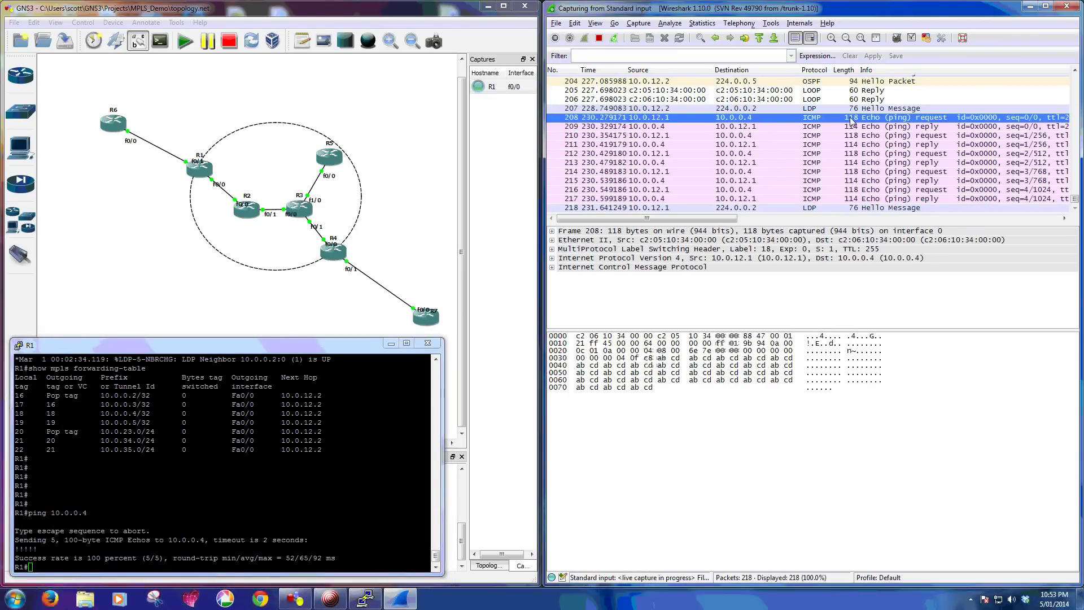
pyautogui.click(552, 239)
pyautogui.click(632, 267)
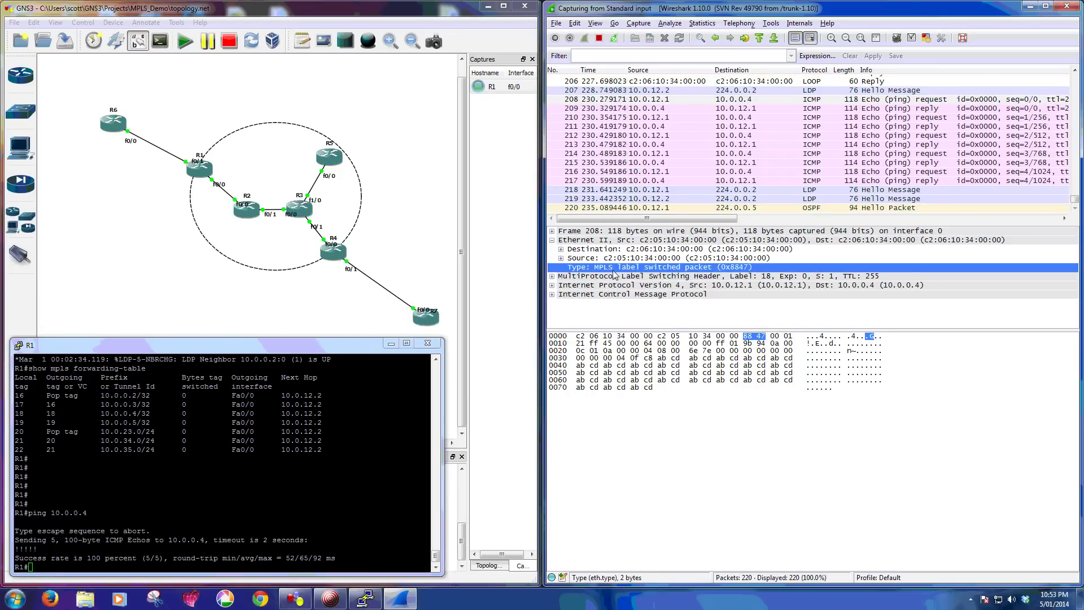
pyautogui.click(578, 276)
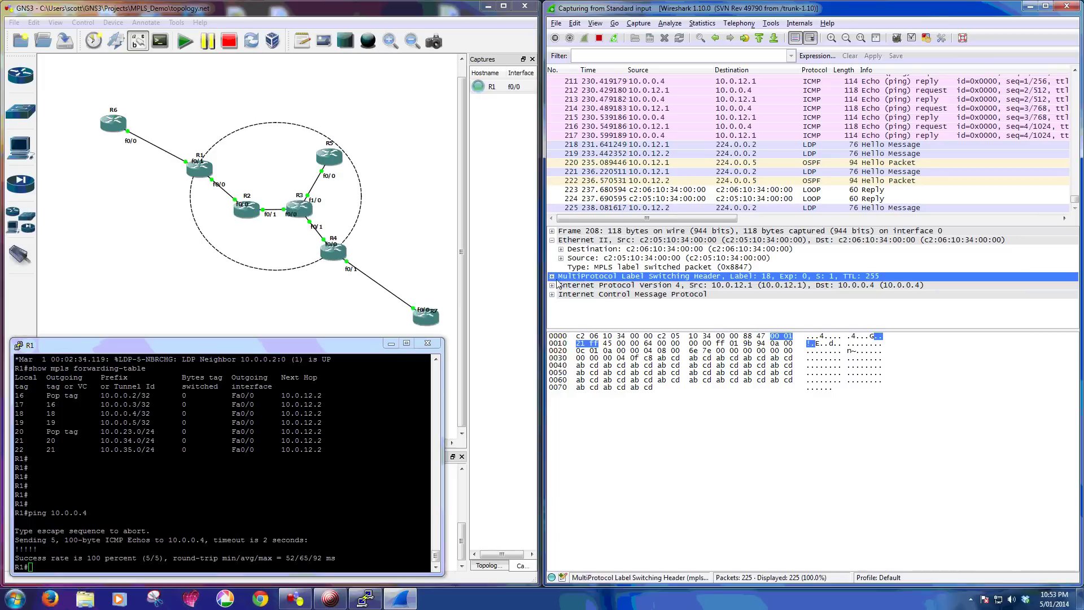
pyautogui.click(552, 277)
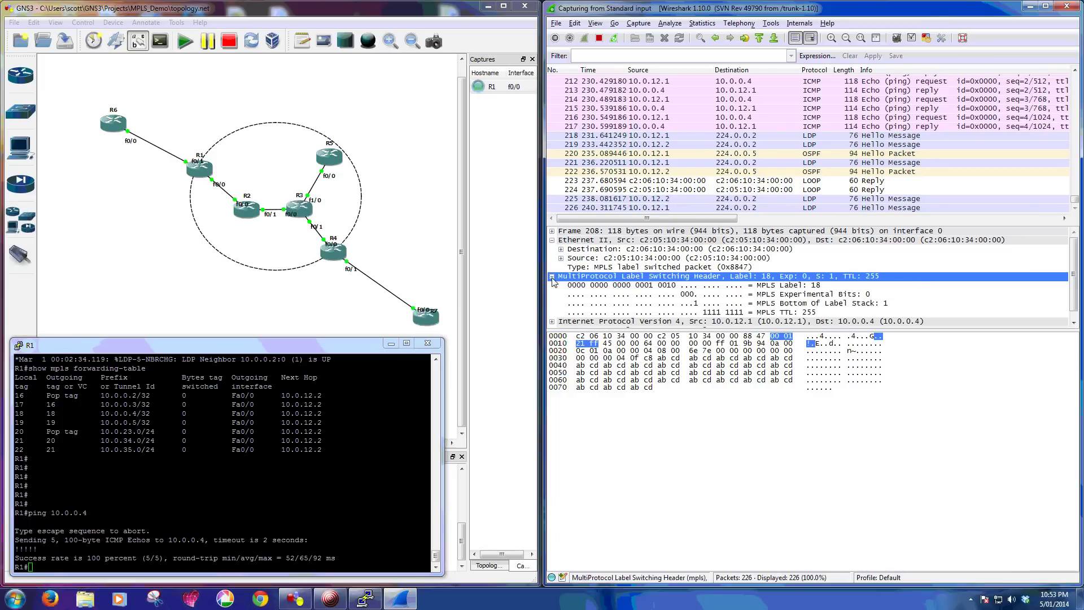
pyautogui.click(552, 277)
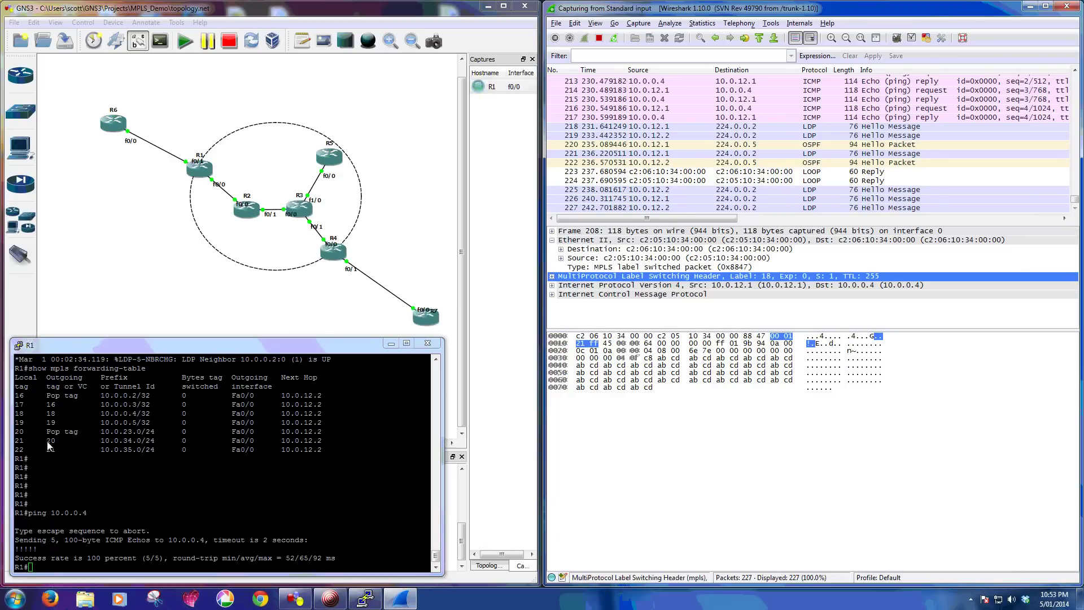
# Mark label 18 and prefix 10.0.0.4/32 in R1, then view reply 211's Type IP (0x0800)
pyautogui.doubleClick(50, 413)
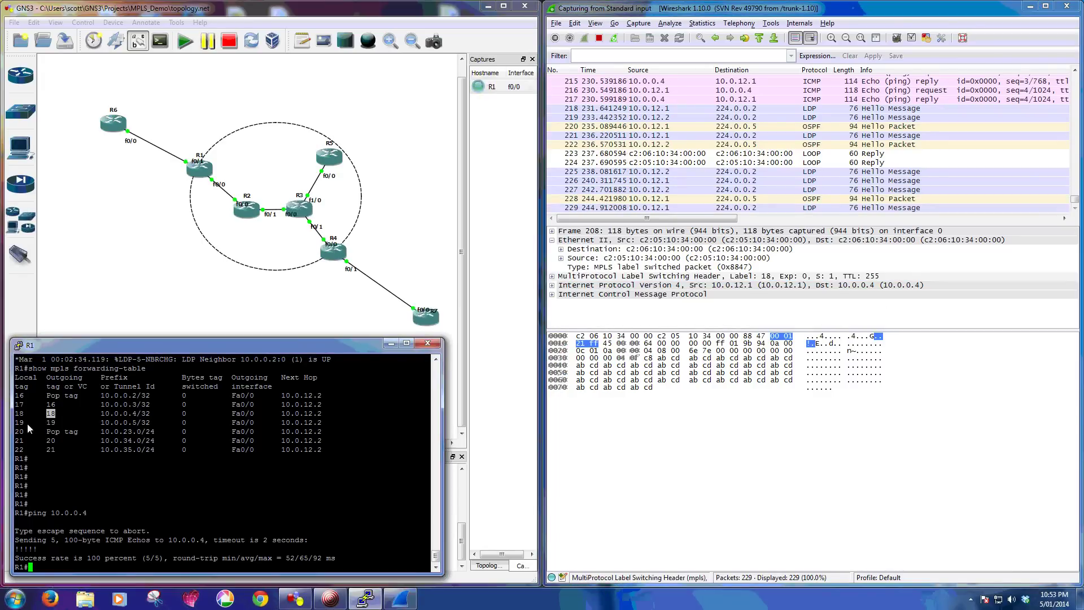
pyautogui.doubleClick(126, 415)
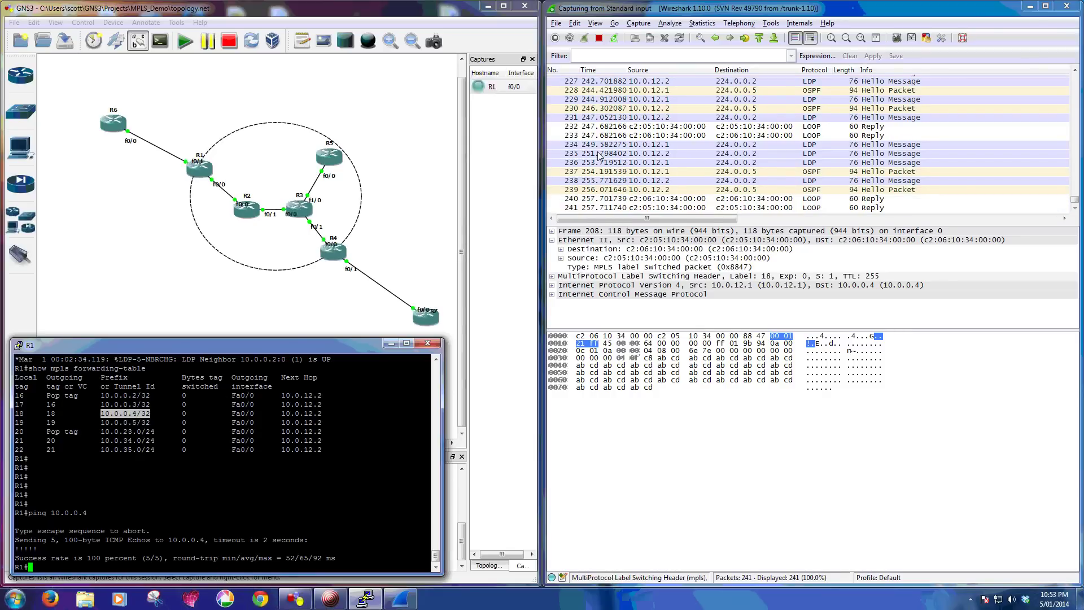
pyautogui.click(689, 140)
pyautogui.scroll(7, 689, 140)
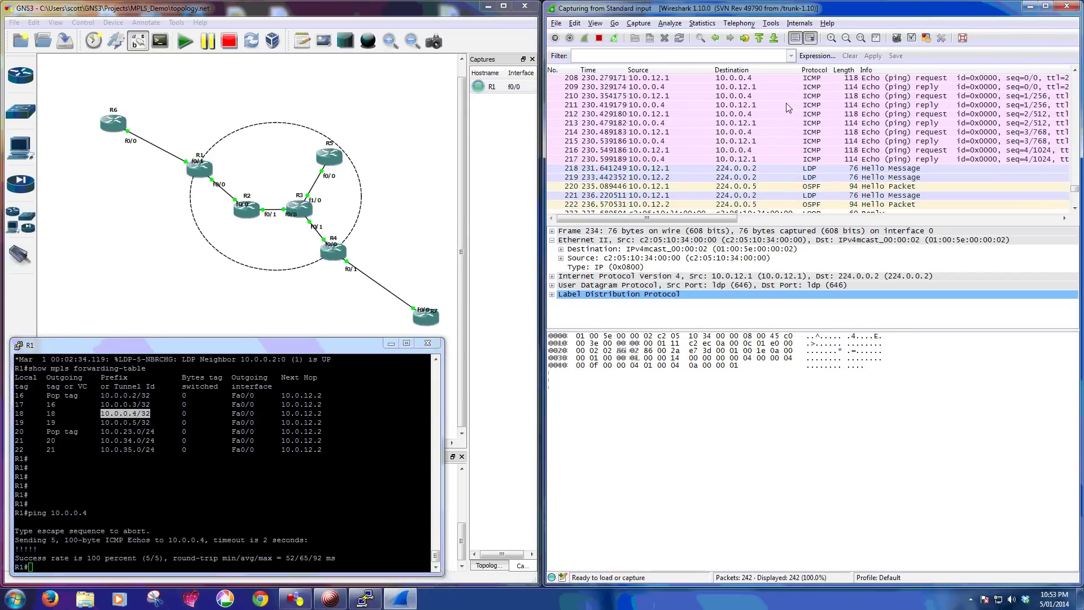
pyautogui.click(802, 96)
pyautogui.click(803, 106)
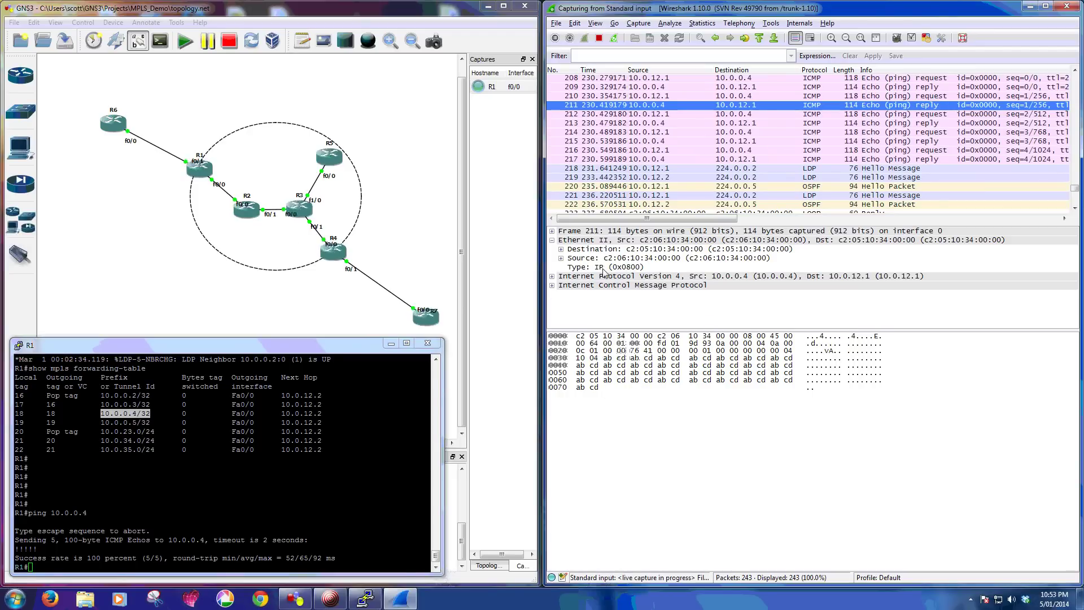
pyautogui.click(582, 267)
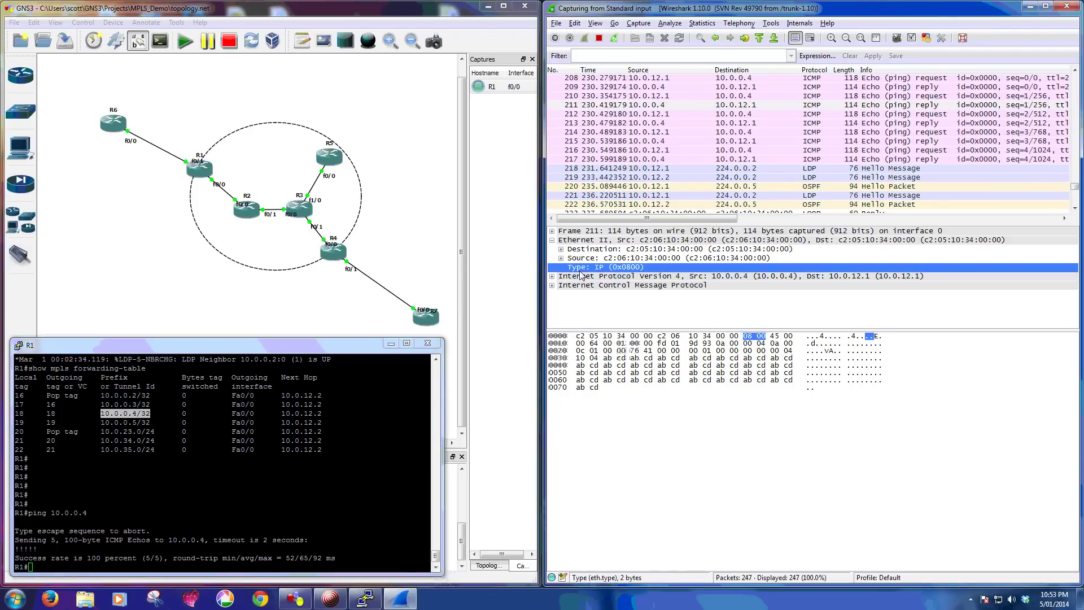
pyautogui.click(250, 348)
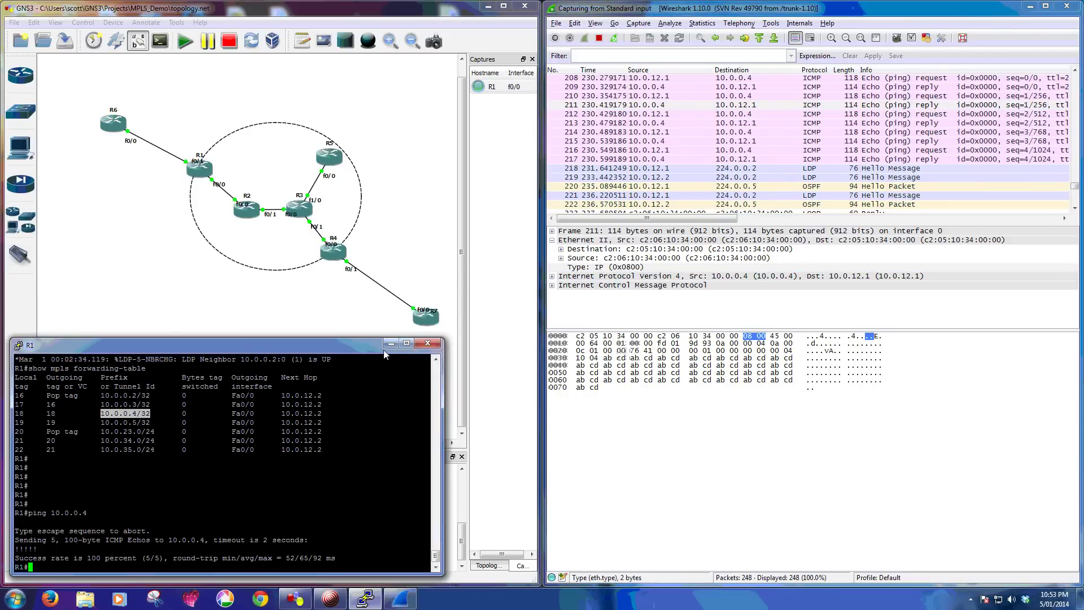
# Configure xconnect 10.0.0.4 123 encapsulation mpls on R1's fa0/1
pyautogui.press('Return')
pyautogui.press('Return')
pyautogui.press('Return')
pyautogui.press('Return')
pyautogui.press('Return')
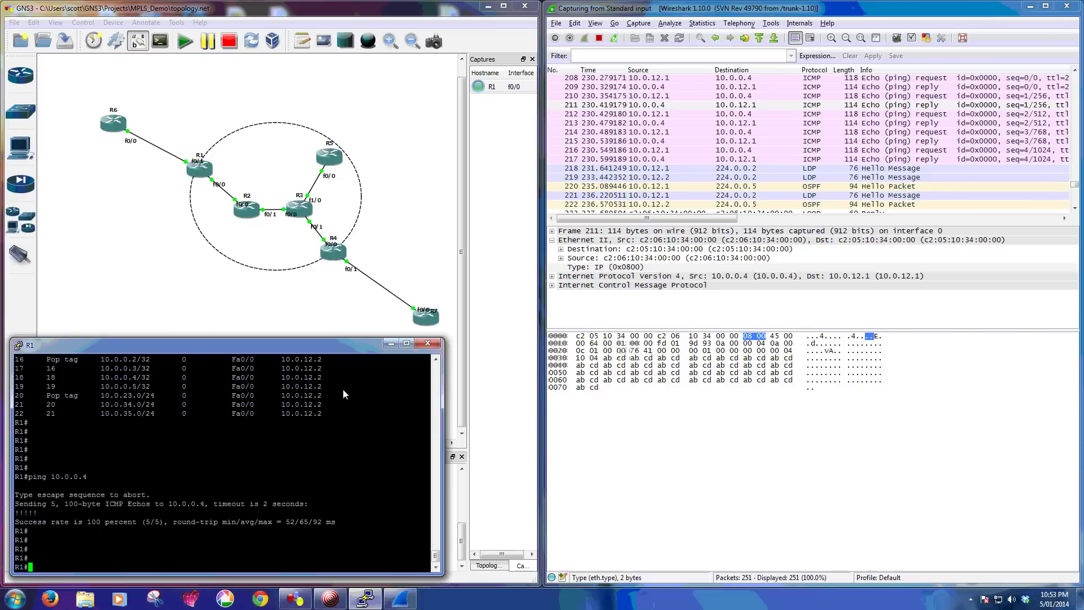
pyautogui.write('conf t')
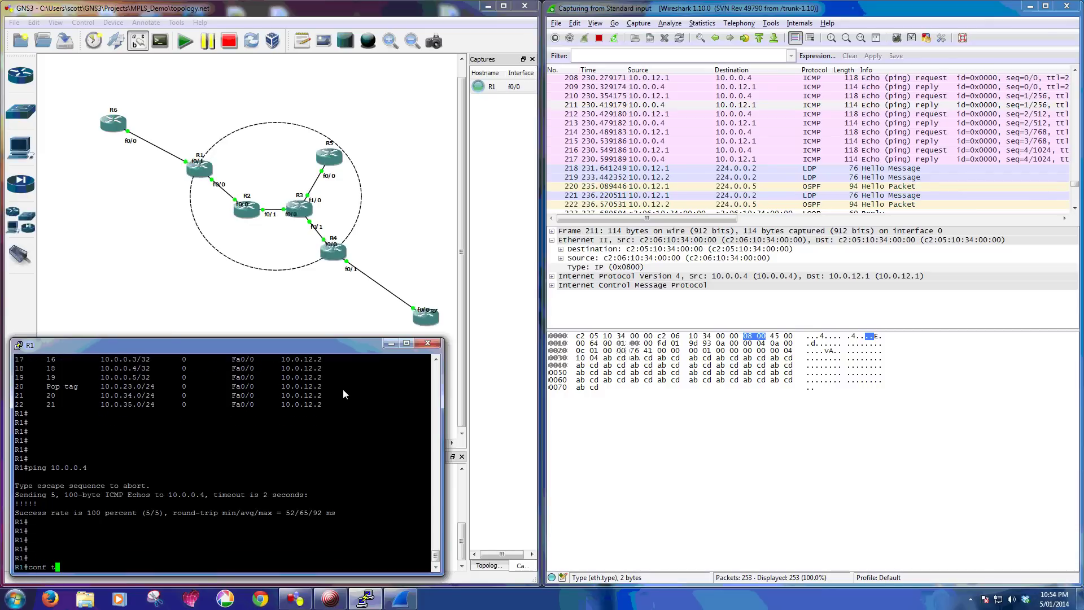
pyautogui.press('Return')
pyautogui.write('int fa0/1')
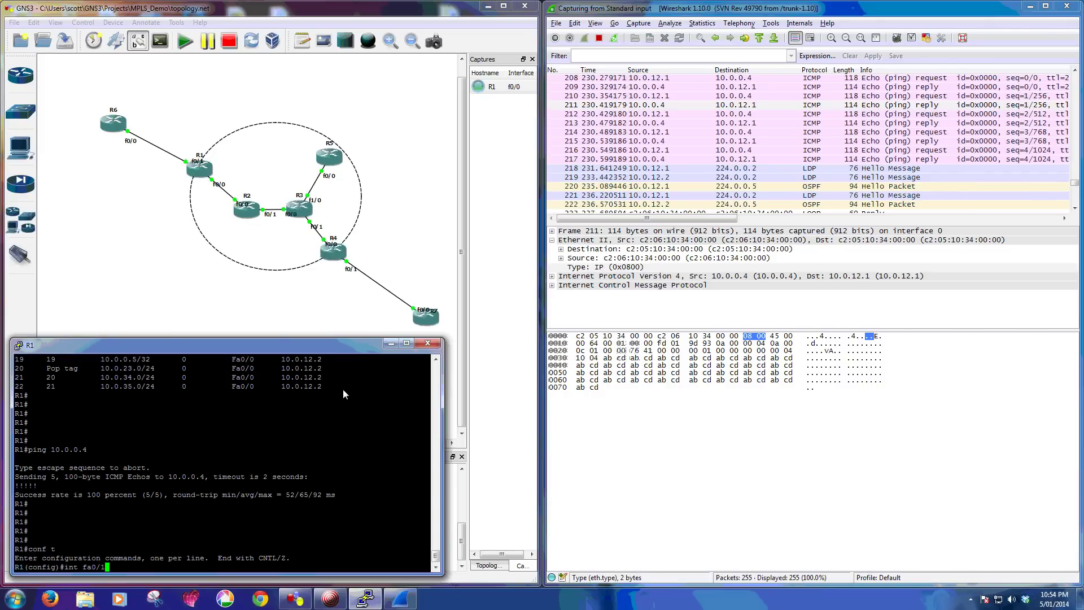
pyautogui.press('Return')
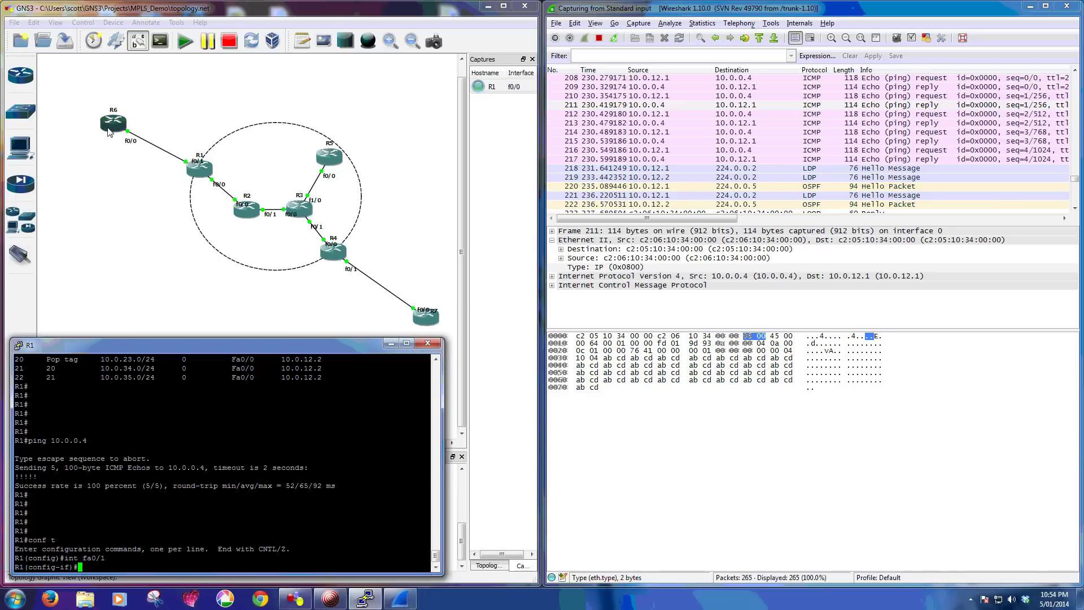
pyautogui.write('xcon')
pyautogui.press('Tab')
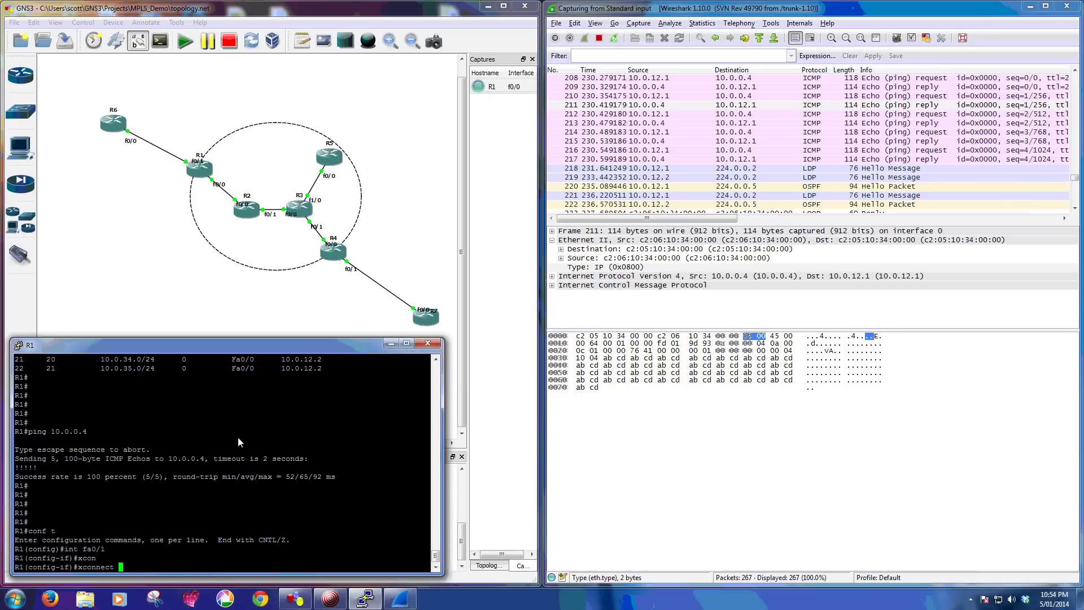
pyautogui.write('10.0.0.4')
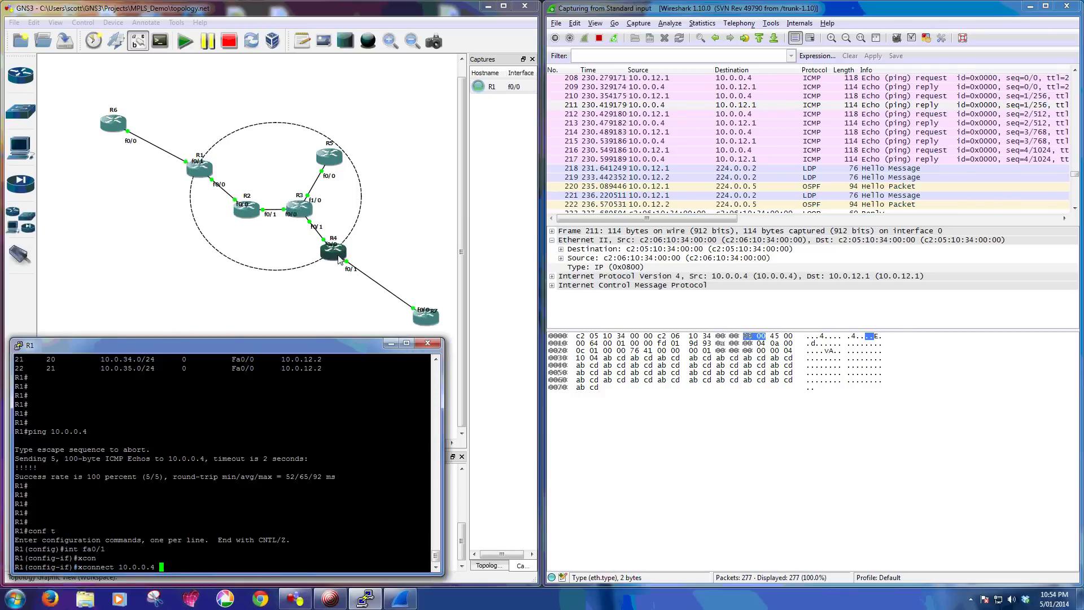
pyautogui.write('?')
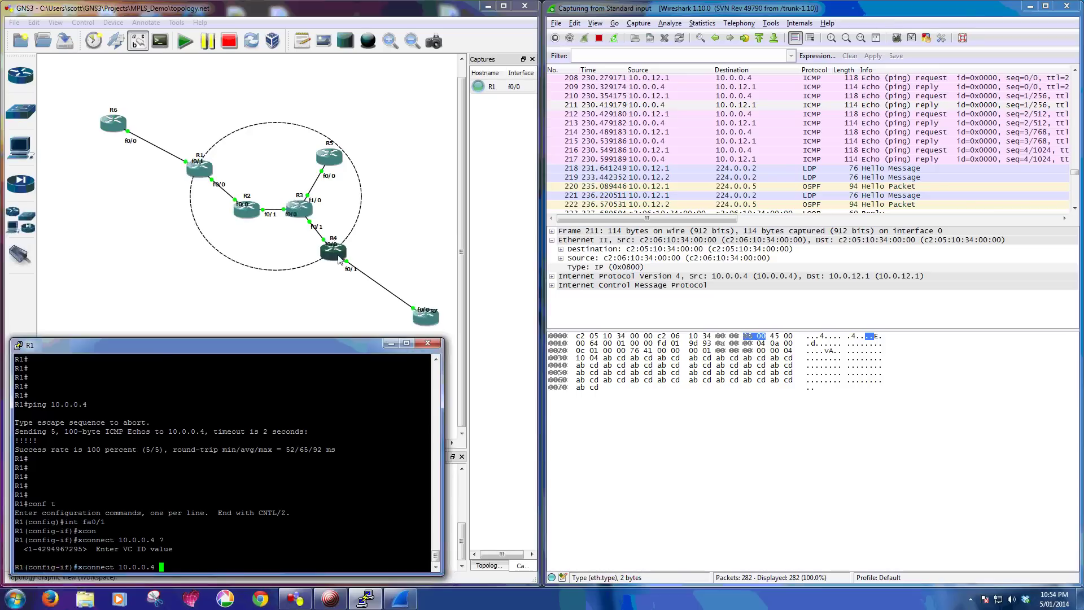
pyautogui.write('123 enc')
pyautogui.press('Tab')
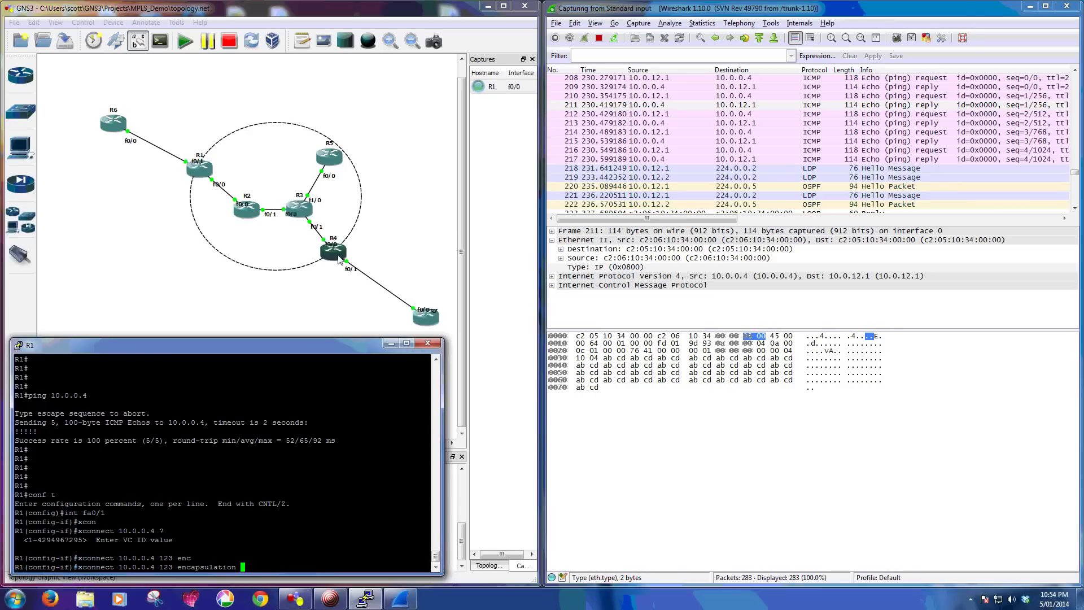
pyautogui.write('mpls')
pyautogui.press('Return')
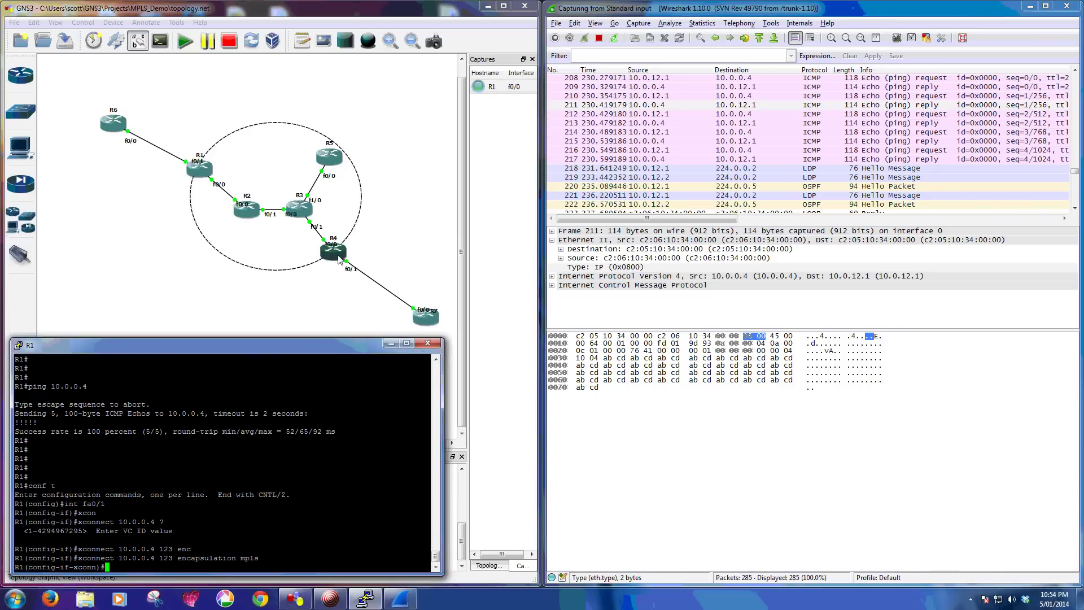
pyautogui.hotkey('ctrl', 'z')
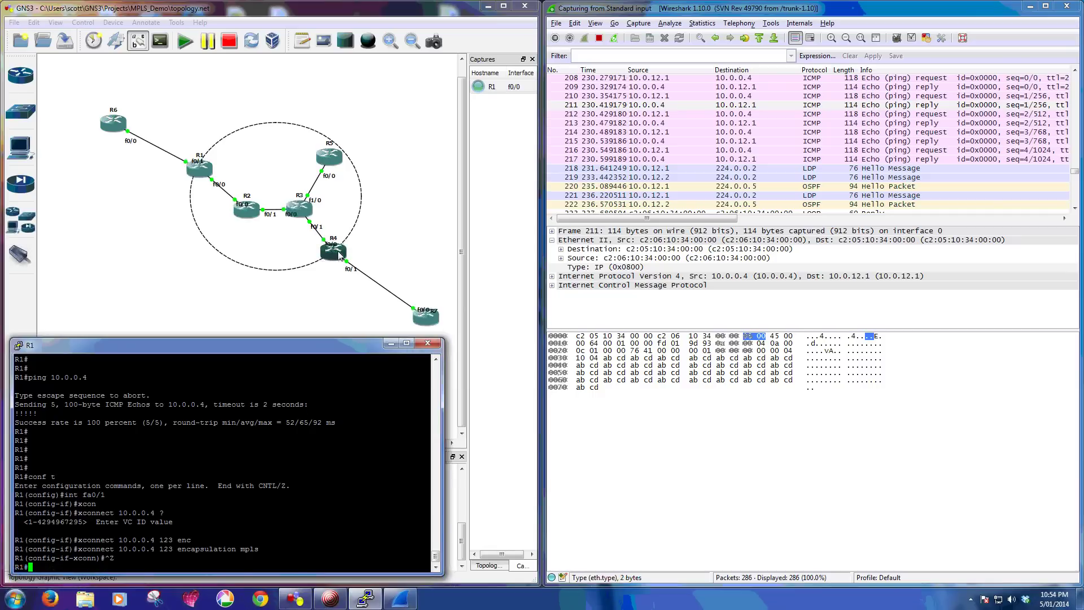
# Bring R1's fa0/1 up with no shut, then open R4's console
pyautogui.write('conf t')
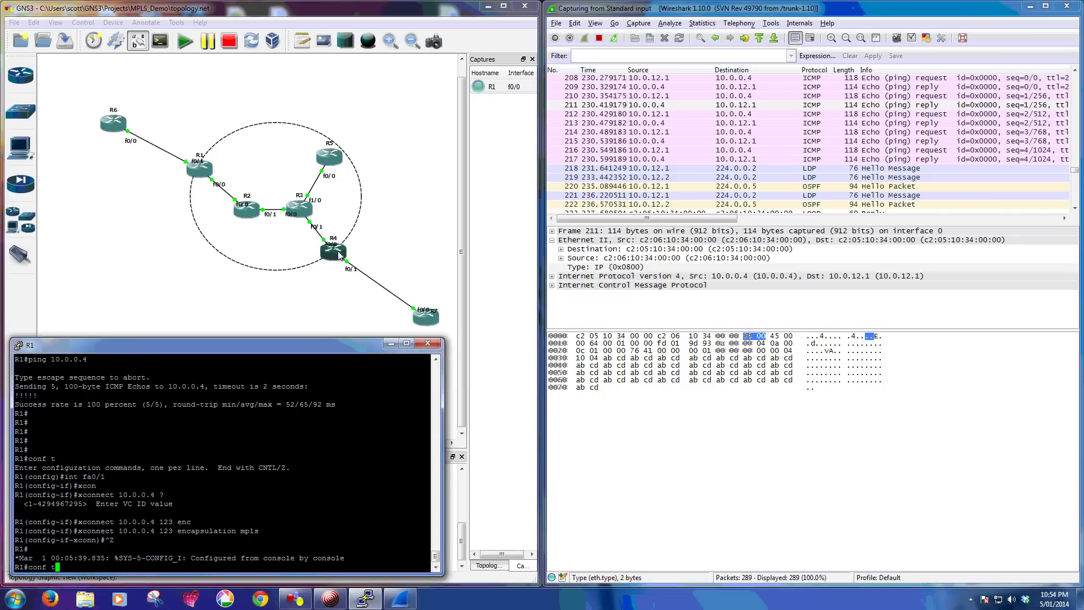
pyautogui.press('Return')
pyautogui.write('int fa0/1')
pyautogui.press('Return')
pyautogui.write('no shut')
pyautogui.press('Return')
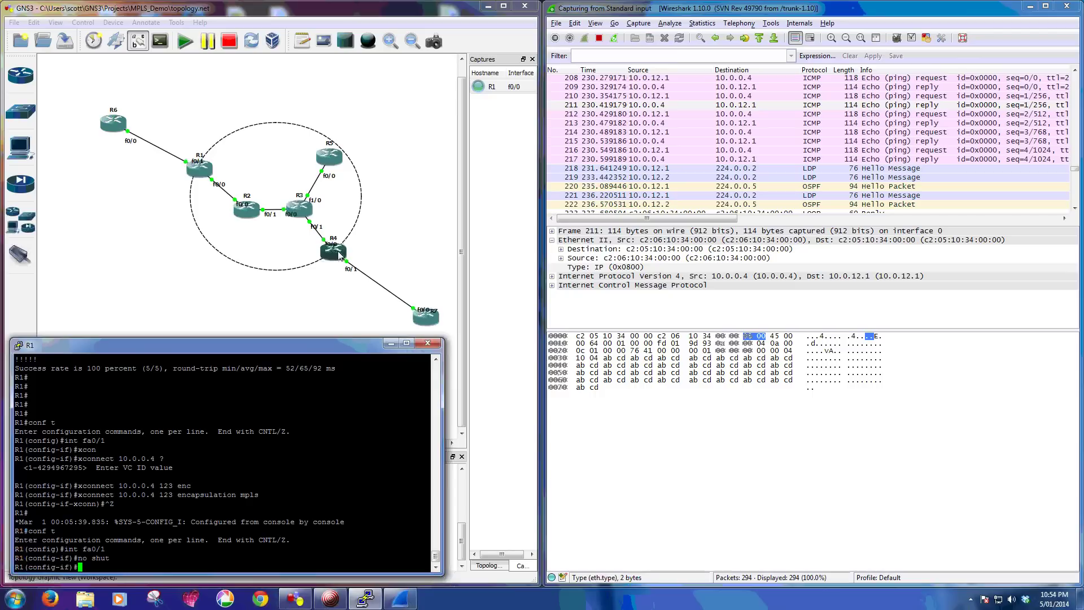
pyautogui.click(338, 253)
pyautogui.doubleClick(338, 251)
# On R4, enable fa0/1 and add xconnect 10.0.0.1 123 encapsulation mpls, then exit configuration
pyautogui.write('int fa0/1')
pyautogui.press('Return')
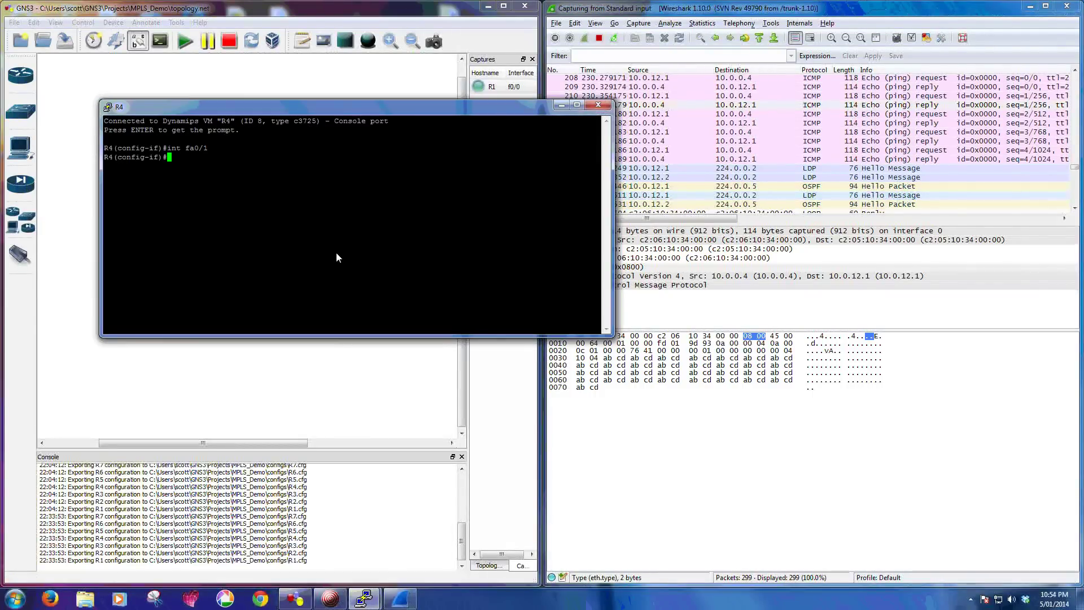
pyautogui.write('no shut')
pyautogui.press('Return')
pyautogui.write('xcon')
pyautogui.press('Tab')
pyautogui.write('10.0.0.1')
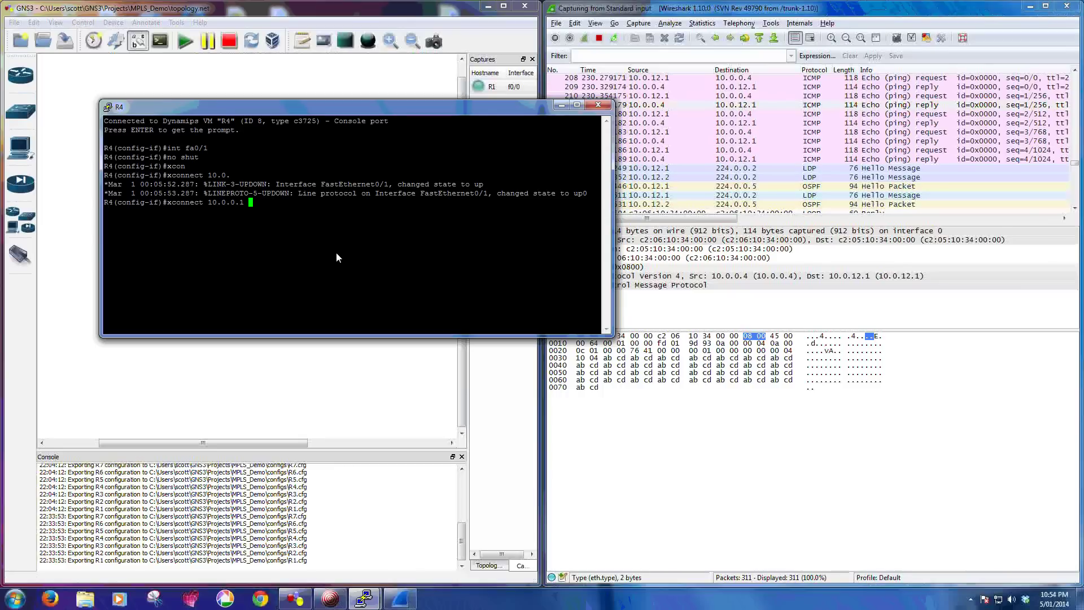
pyautogui.write(' 123 encapsulation mpls')
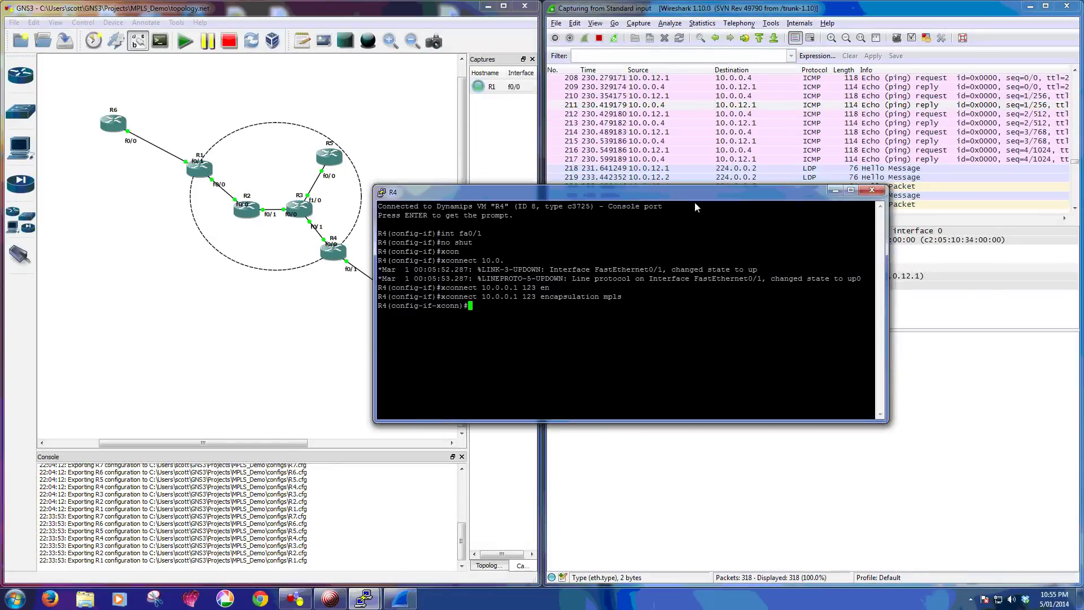
pyautogui.moveTo(677, 276); pyautogui.dragTo(775, 279)
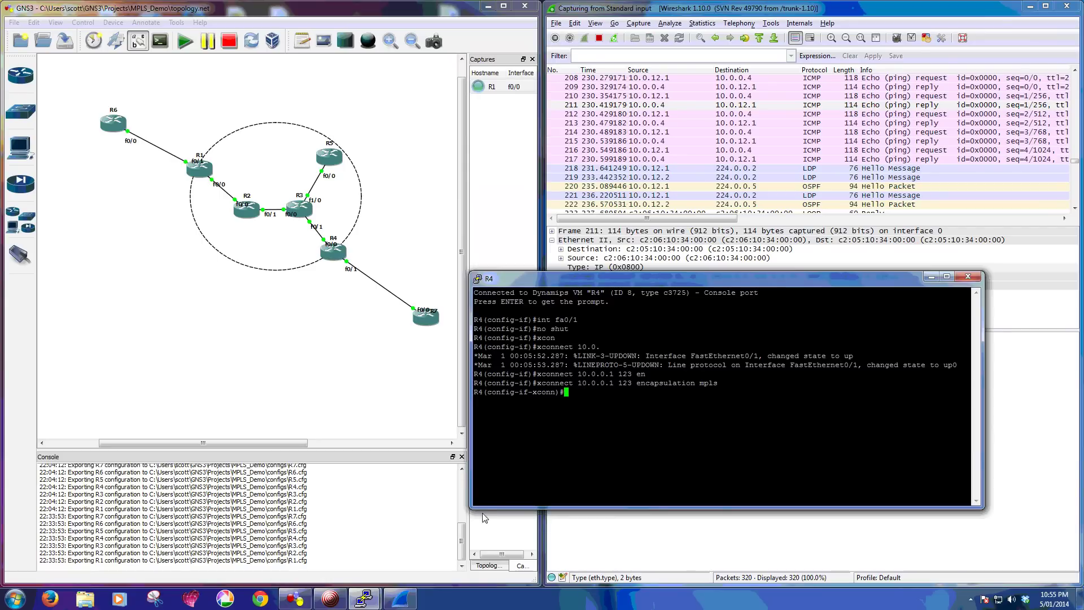
pyautogui.hotkey('ctrl', 'z')
# In R1's console, highlight the message reporting LDP neighbour 10.0.0.4 up
pyautogui.moveTo(363, 599)
pyautogui.click(310, 557)
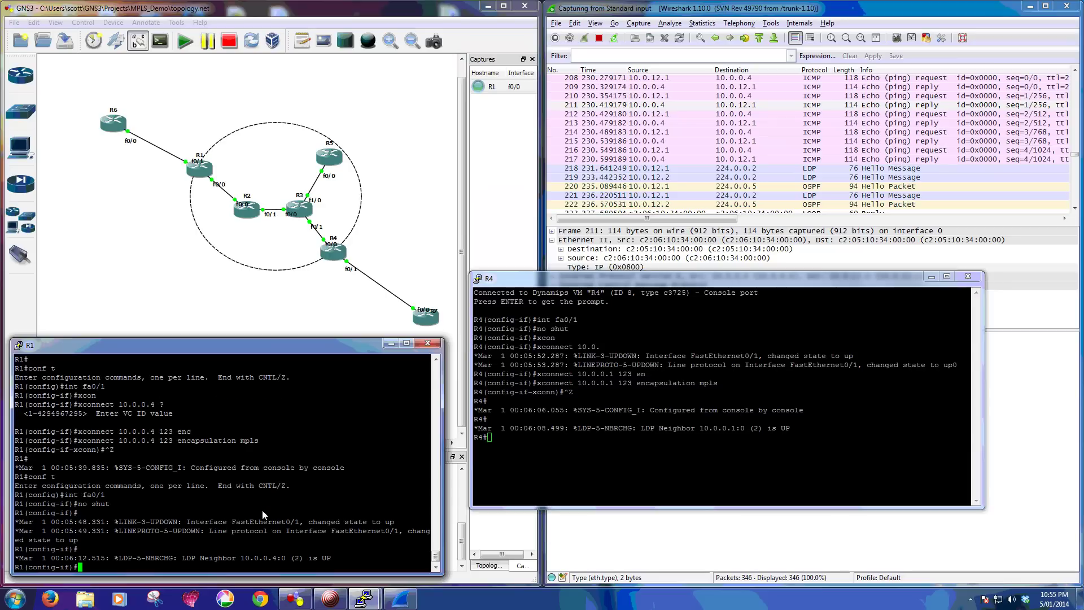
pyautogui.moveTo(114, 558); pyautogui.dragTo(331, 559)
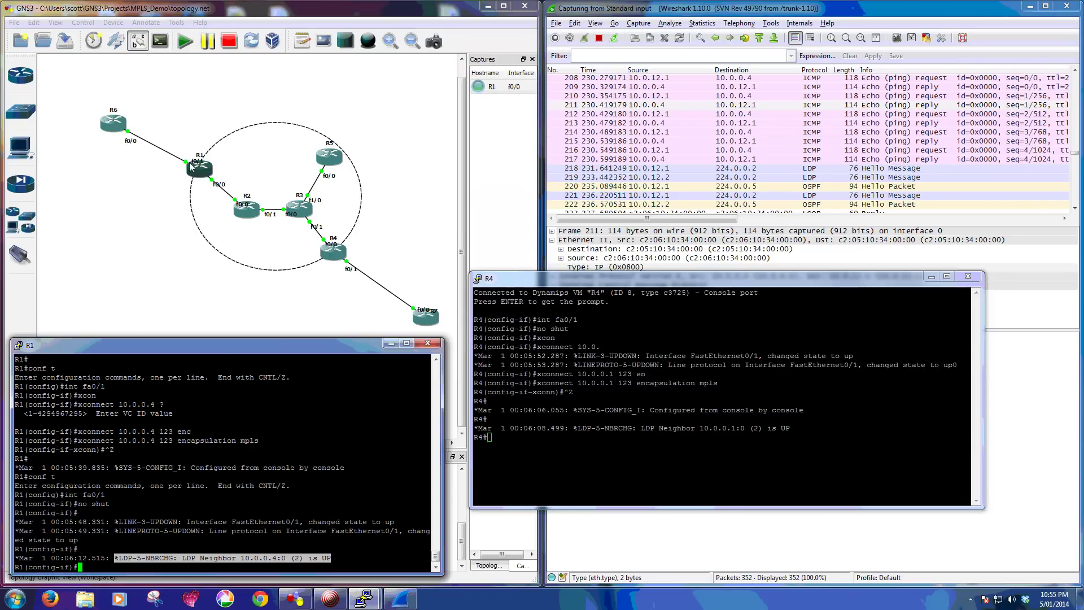
# Show R1's MPLS forwarding table and mark the new l2ckt(123) entry with label 23
pyautogui.click(275, 413)
pyautogui.press('Up')
pyautogui.hotkey('ctrl', 'z')
pyautogui.press('Up')
pyautogui.press('Up')
pyautogui.press('Up')
pyautogui.press('Return')
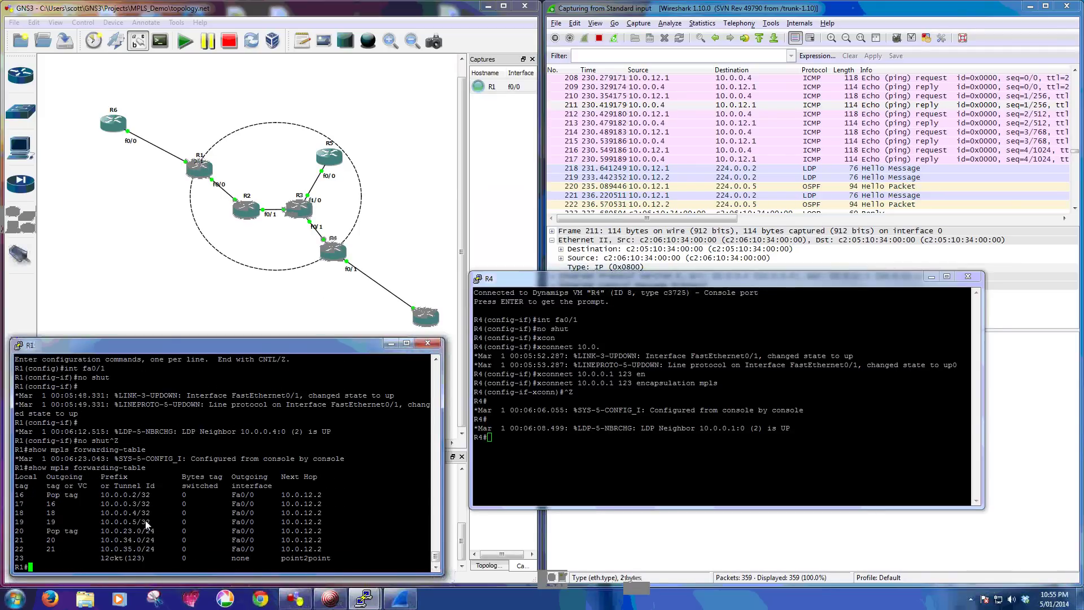
pyautogui.moveTo(15, 559); pyautogui.dragTo(253, 555)
pyautogui.click(277, 556)
pyautogui.moveTo(14, 559); pyautogui.dragTo(27, 558)
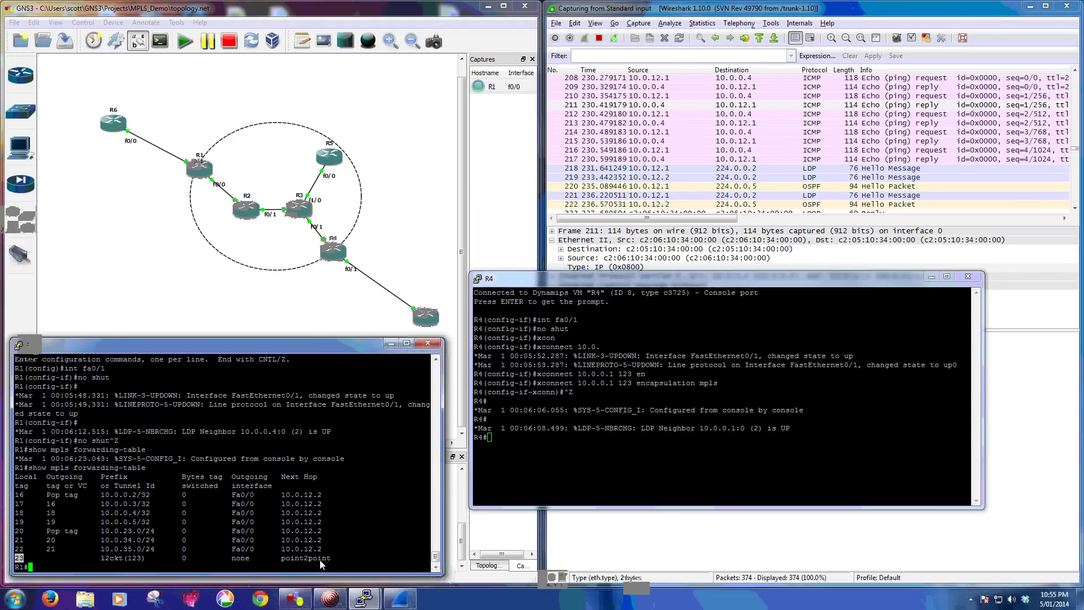
# Run 'show mpls forwarding-table' on R4 to list its l2ckt(123) point-to-point entry
pyautogui.click(541, 418)
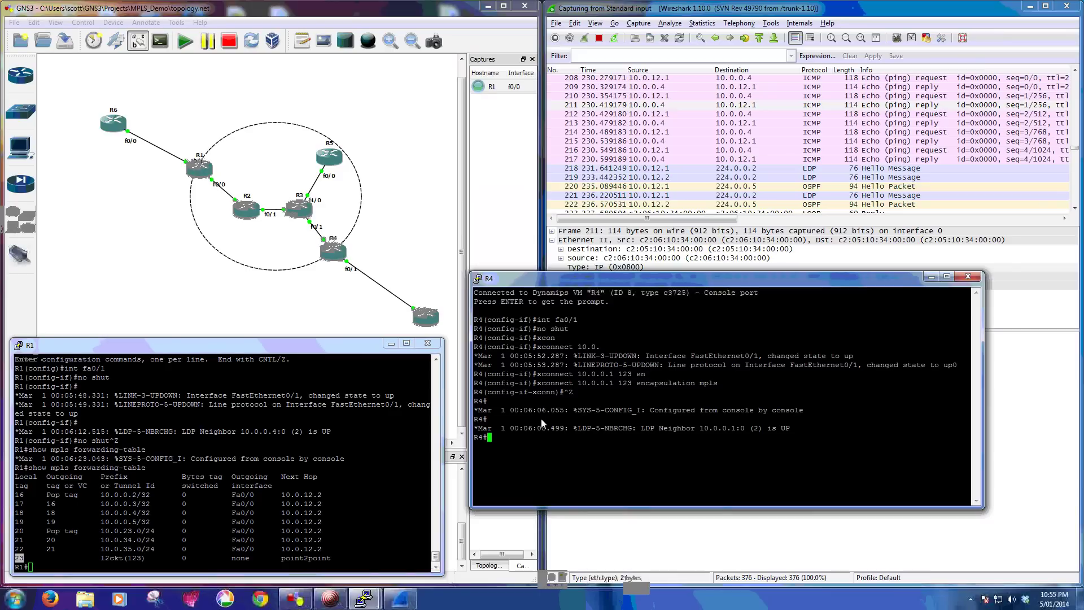
pyautogui.press('Return')
pyautogui.press('Return')
pyautogui.write('show mpls for')
pyautogui.press('Tab')
pyautogui.press('Return')
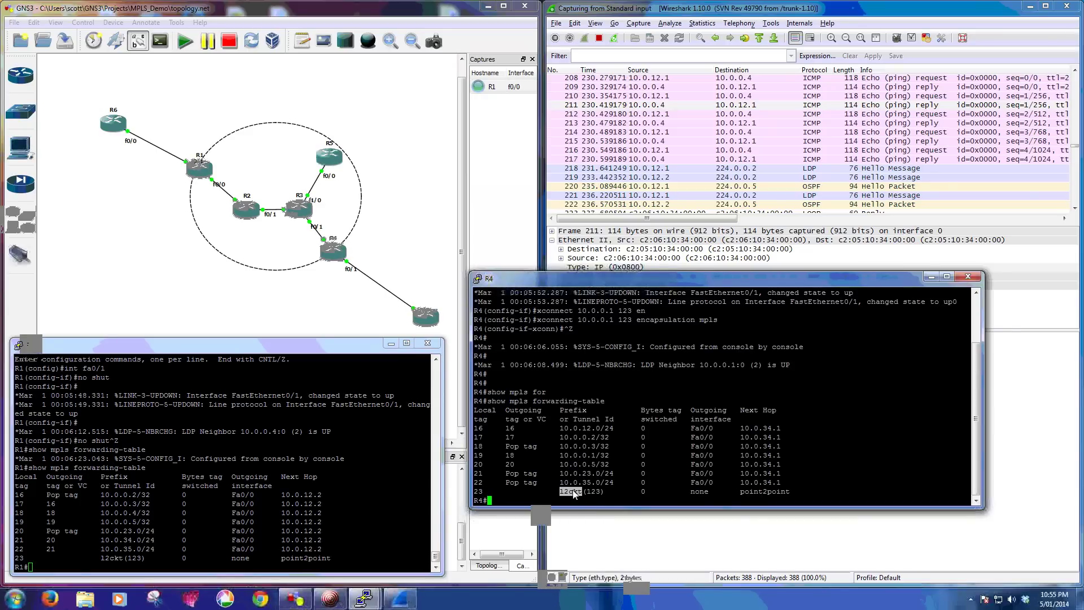
pyautogui.click(654, 410)
# On R6, assign FastEthernet0/0 the address 1.1.1.1 255.255.255.252 and enable it with no shut
pyautogui.doubleClick(120, 124)
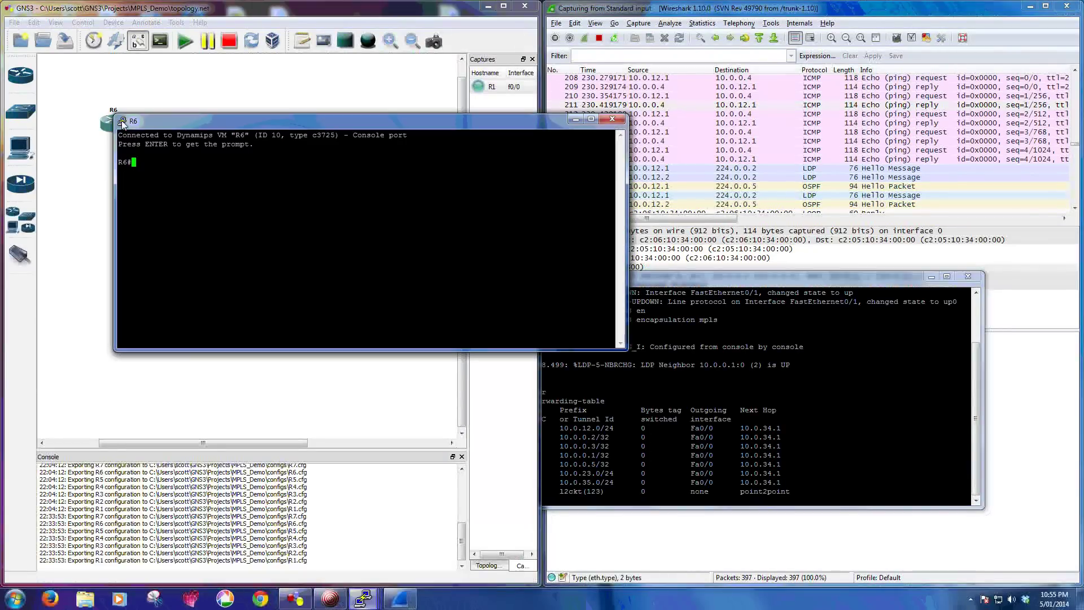
pyautogui.moveTo(239, 220); pyautogui.dragTo(194, 298)
pyautogui.write('conf t')
pyautogui.press('Return')
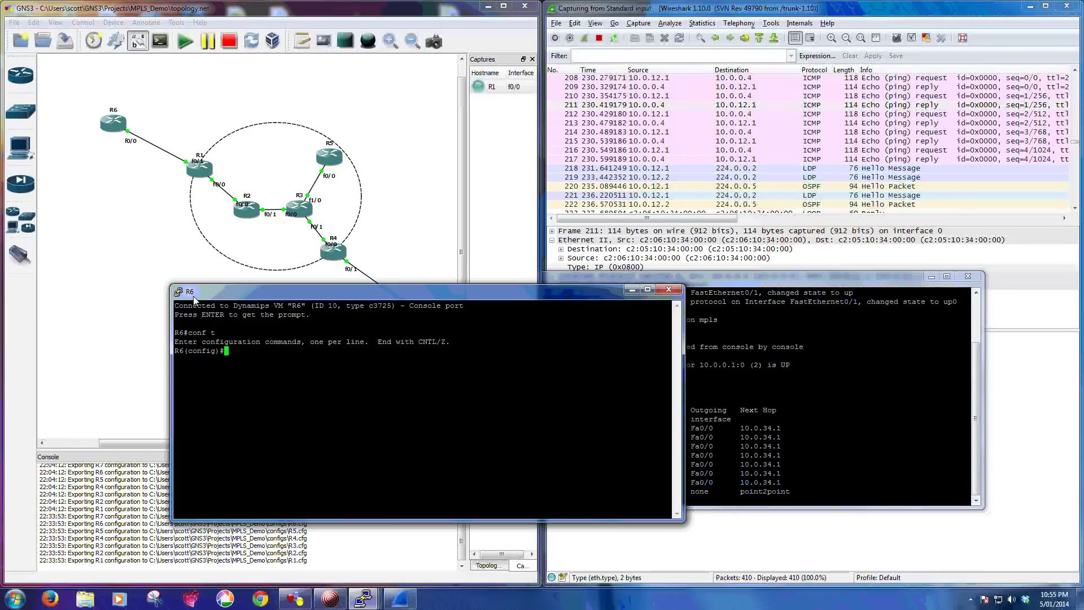
pyautogui.write('int fa0/0')
pyautogui.press('Return')
pyautogui.write('ip address 1.1.1.1 255.255.255.252')
pyautogui.press('Return')
pyautogui.write('no')
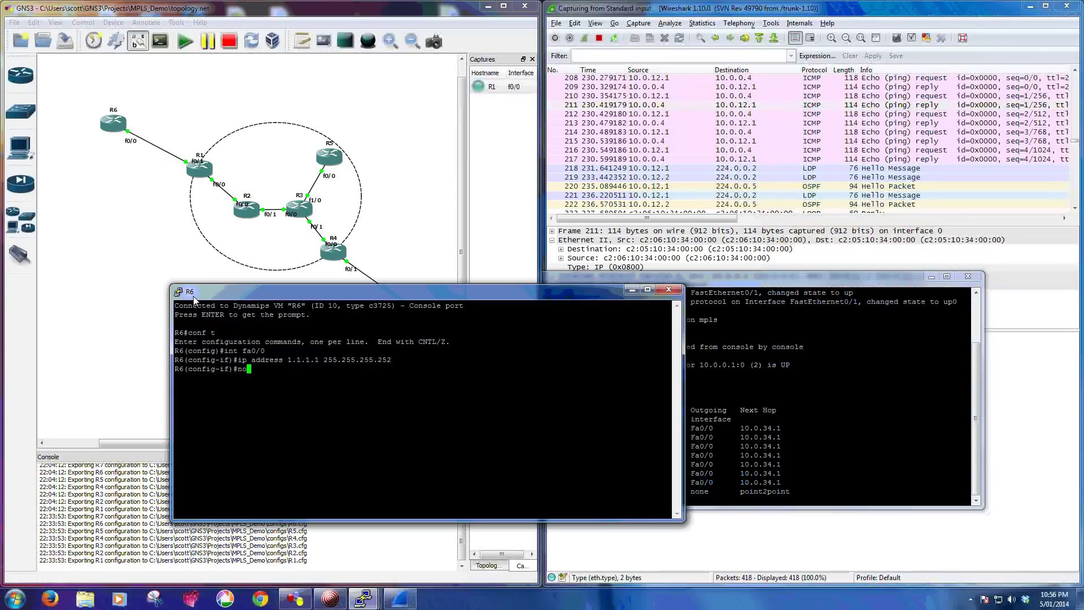
pyautogui.moveTo(194, 299); pyautogui.dragTo(288, 370)
pyautogui.write('shut')
pyautogui.press('Return')
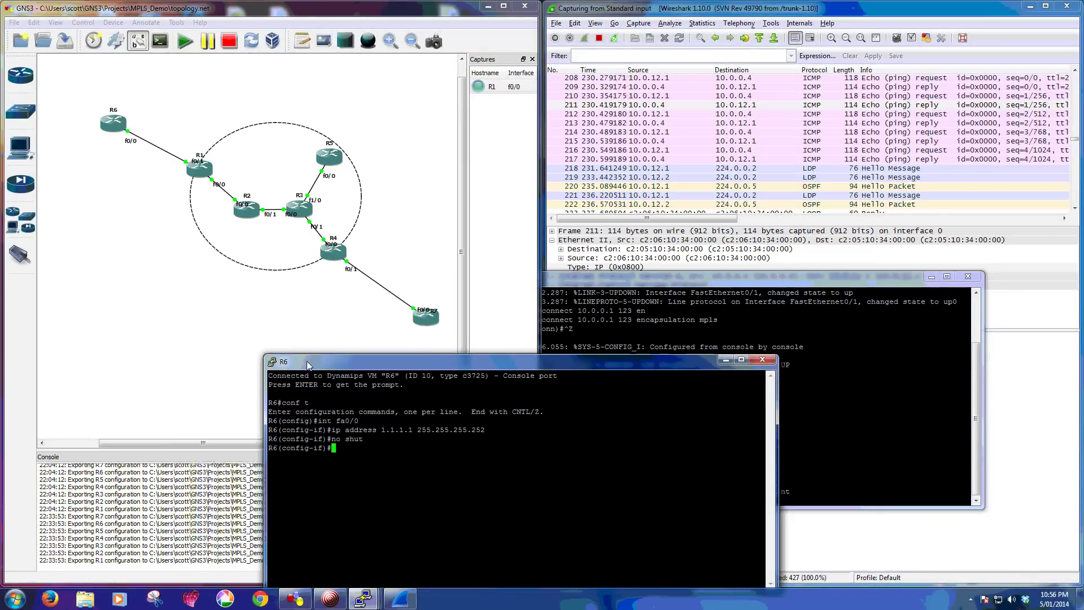
# Open R7's console beside R6's and start configuring R7's FastEthernet0/0
pyautogui.doubleClick(425, 318)
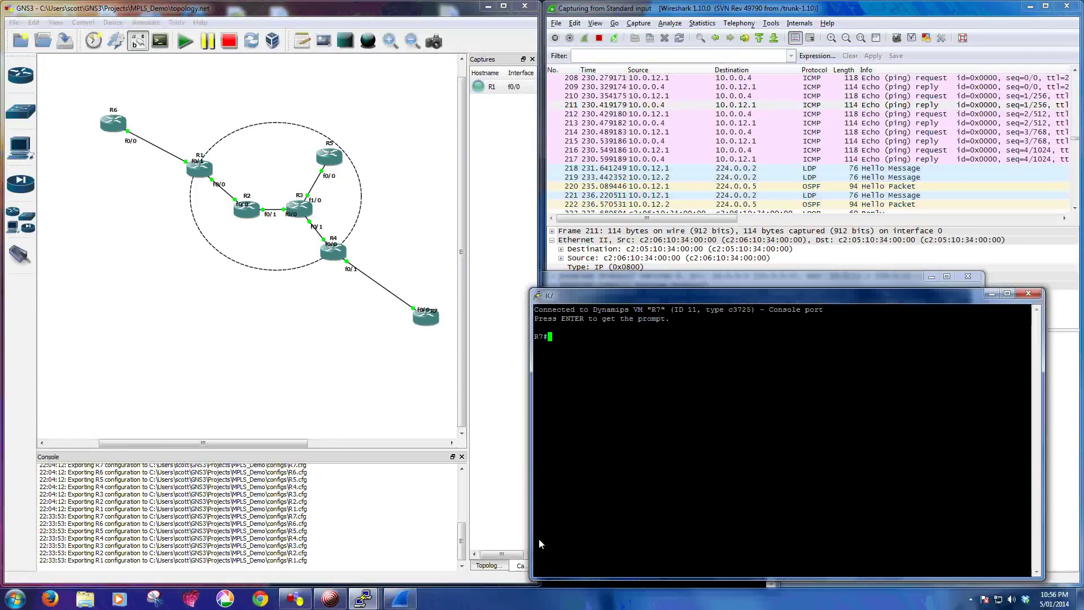
pyautogui.click(604, 582)
pyautogui.moveTo(491, 362); pyautogui.dragTo(237, 323)
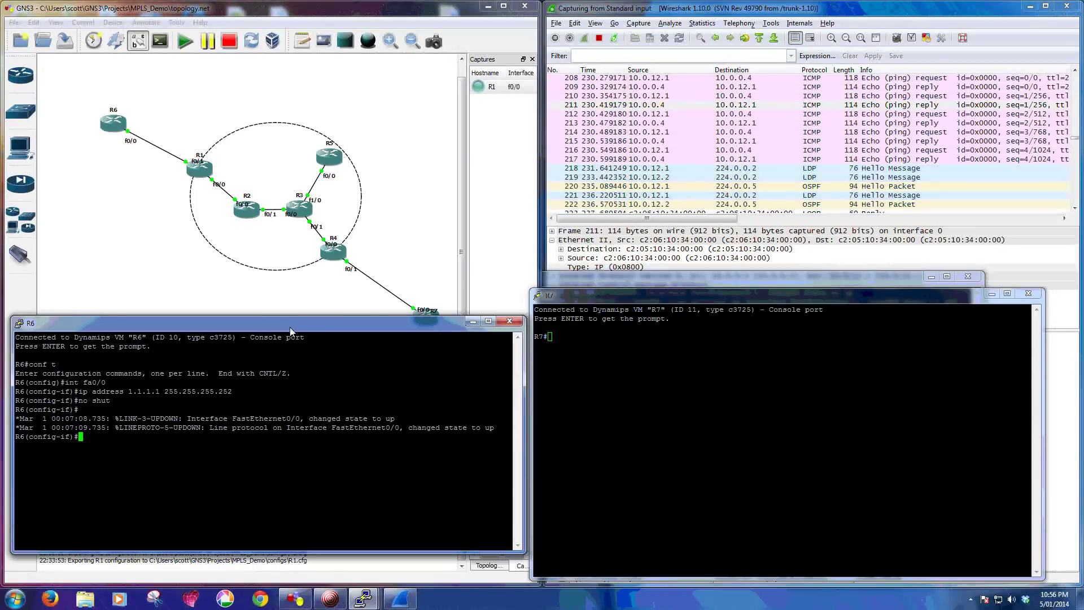
pyautogui.click(605, 423)
pyautogui.write('conf t')
pyautogui.press('Return')
pyautogui.write('int fa0/0')
pyautogui.press('Return')
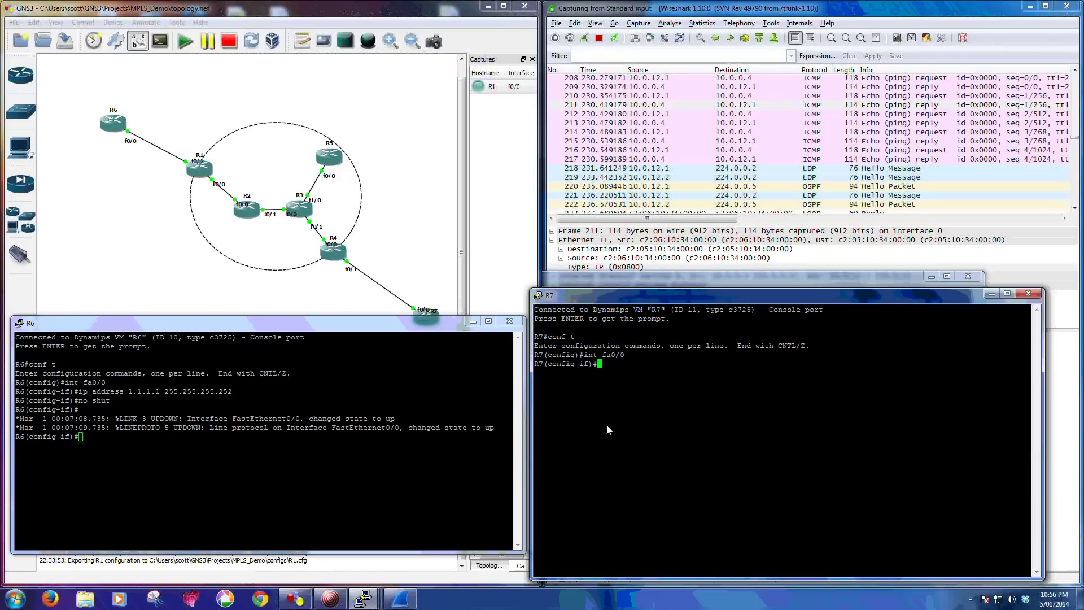
# Give R7's fa0/0 address 1.1.1.2 255.255.255.252, bring it up, and exit configuration
pyautogui.write('ip address 1.1.1.2 255.255.255.252')
pyautogui.press('Return')
pyautogui.write('nos hut')
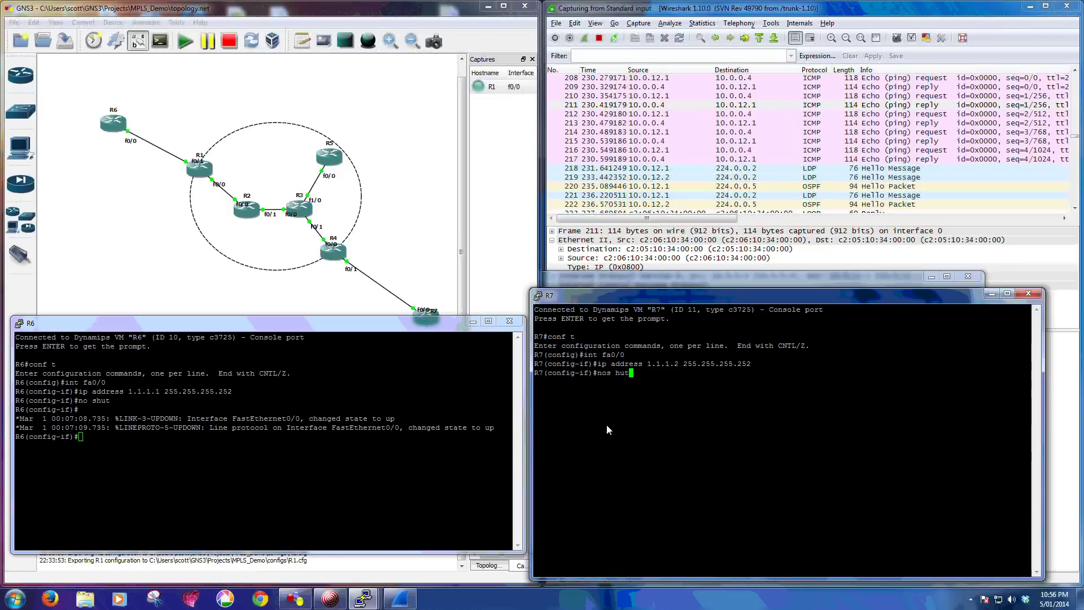
pyautogui.press('BackSpace')
pyautogui.press('BackSpace')
pyautogui.press('BackSpace')
pyautogui.press('BackSpace')
pyautogui.write('shut')
pyautogui.press('Return')
pyautogui.hotkey('ctrl', 'z')
# Exit configuration on R6 and ping 1.1.1.2, succeeding 4 of 5
pyautogui.click(449, 431)
pyautogui.hotkey('ctrl', 'z')
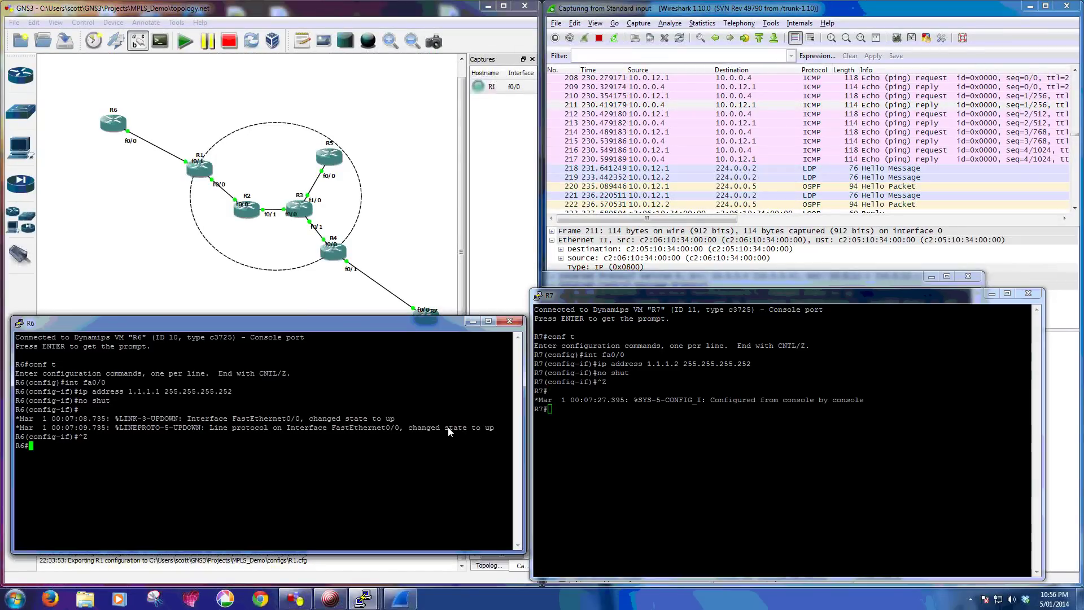
pyautogui.press('Return')
pyautogui.press('Return')
pyautogui.press('Return')
pyautogui.write('ping 1.1.1.2')
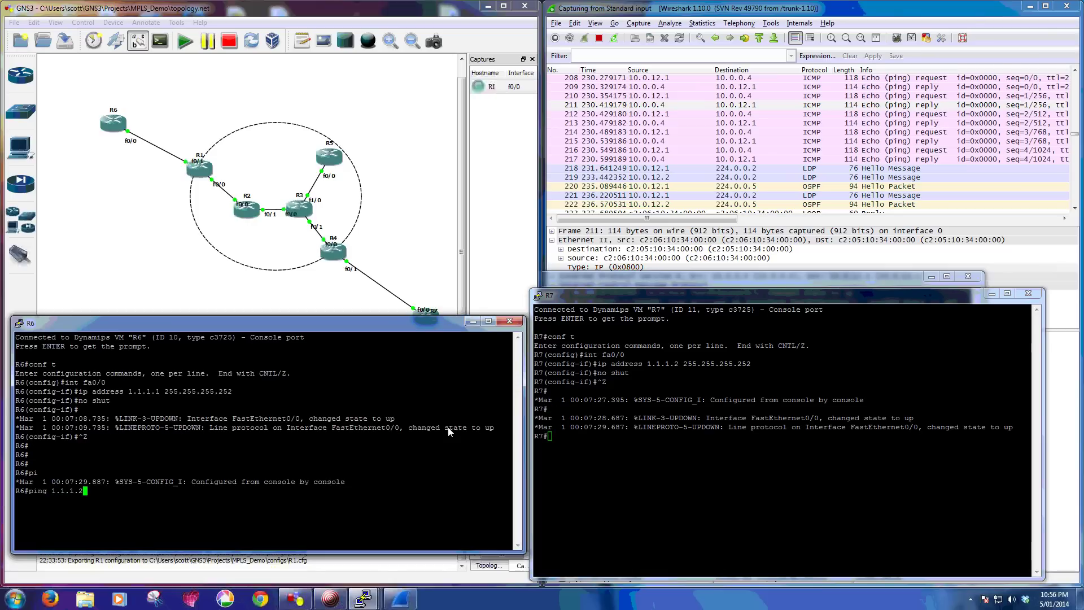
pyautogui.press('Return')
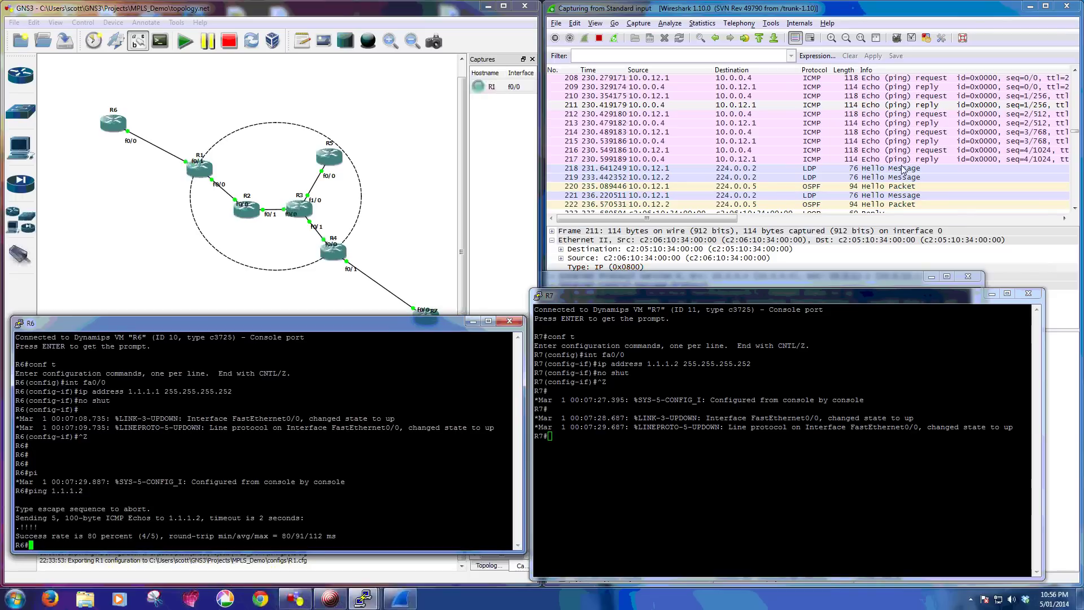
# Select ARP packet 466 and inspect its MPLS ethertype, PW control word and inner Ethernet header
pyautogui.click(1073, 137)
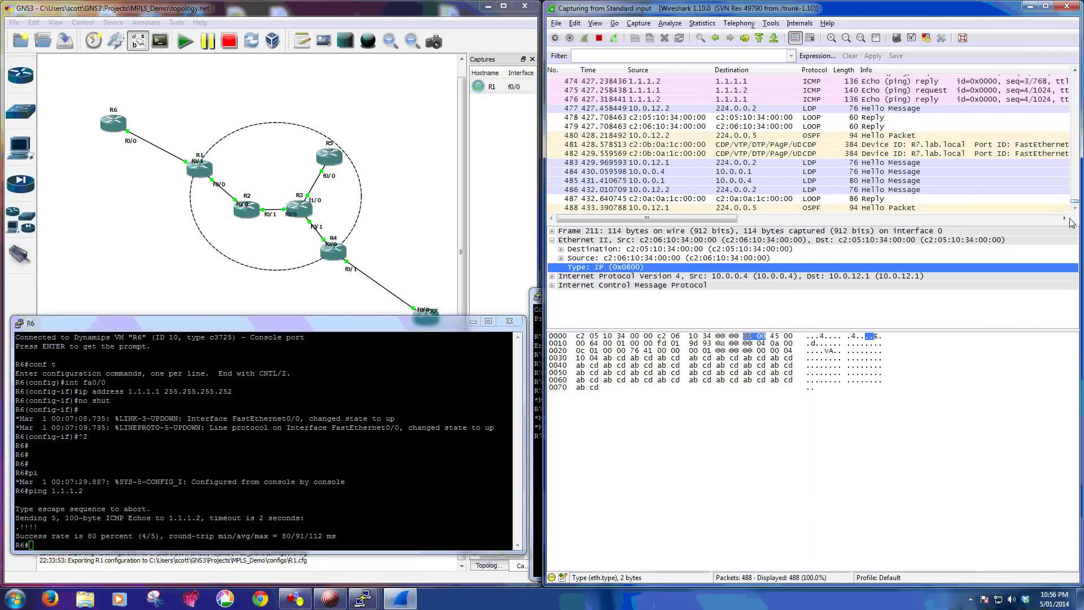
pyautogui.scroll(1, 935, 182)
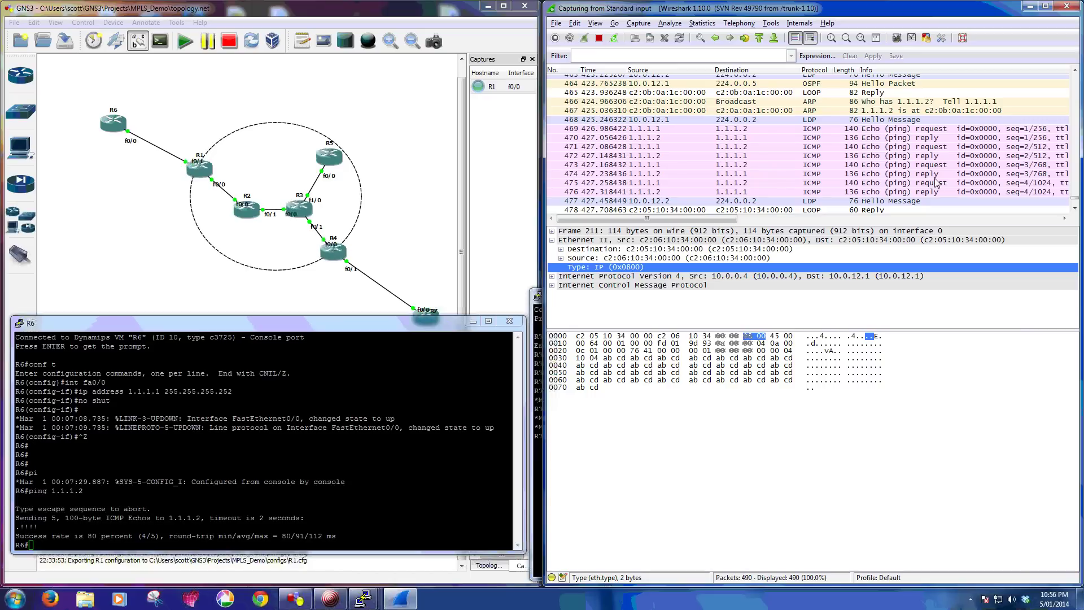
pyautogui.click(922, 94)
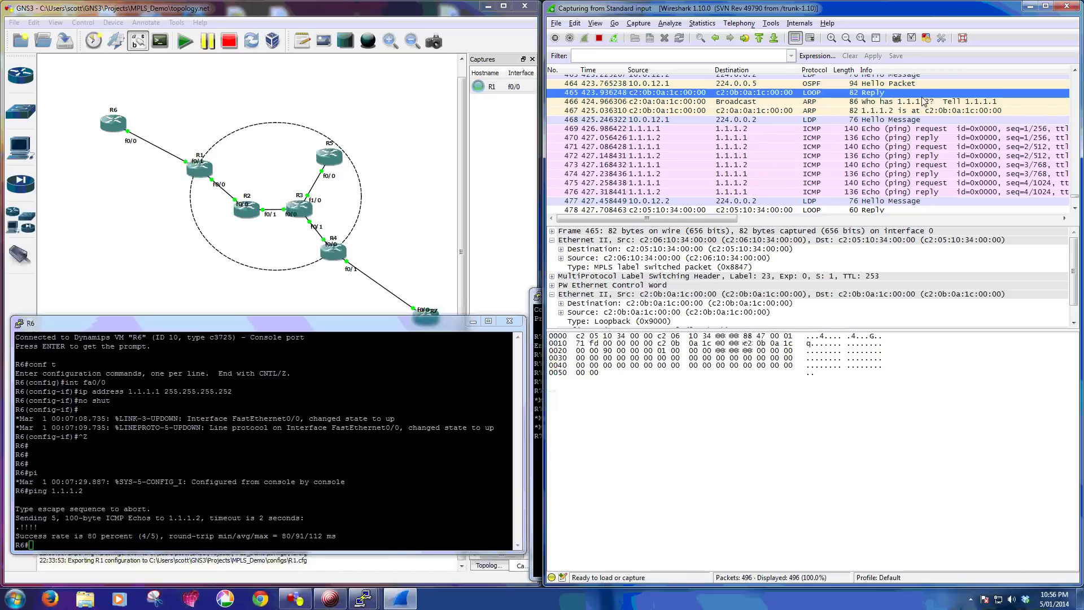
pyautogui.click(923, 103)
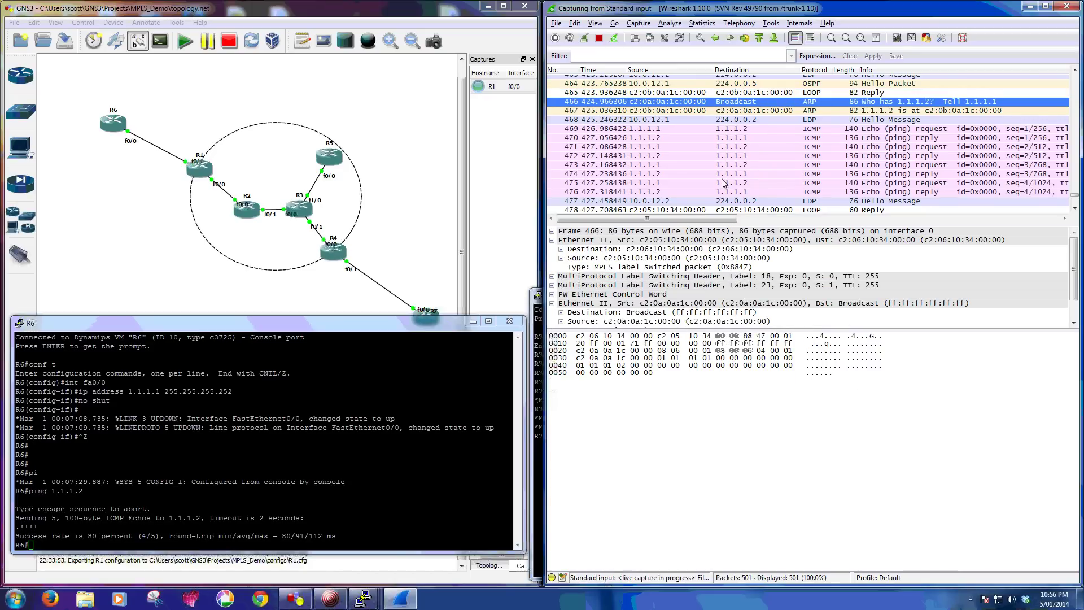
pyautogui.click(609, 267)
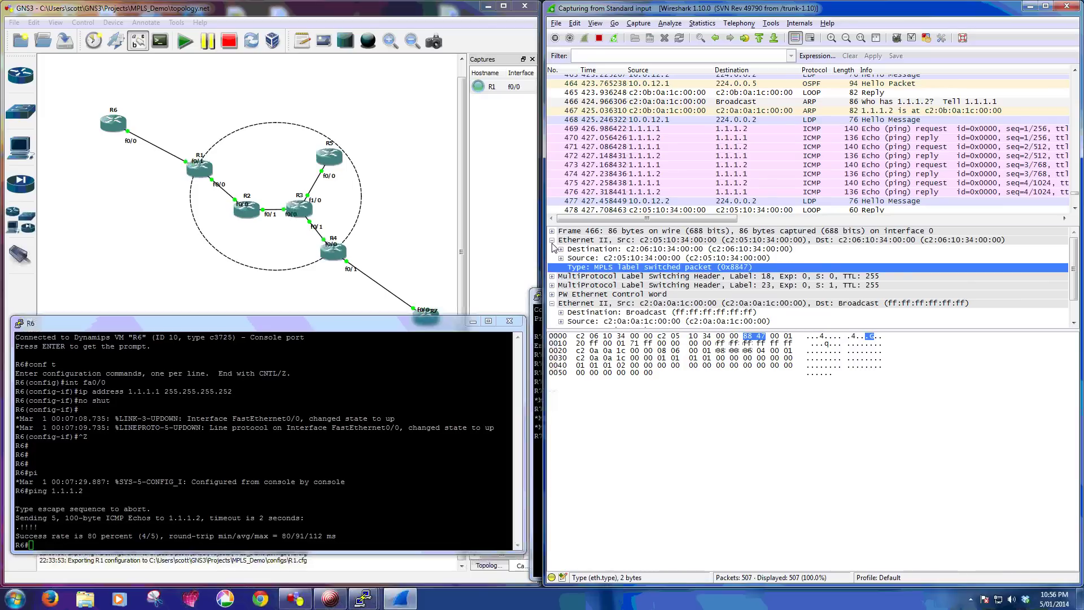
pyautogui.click(551, 240)
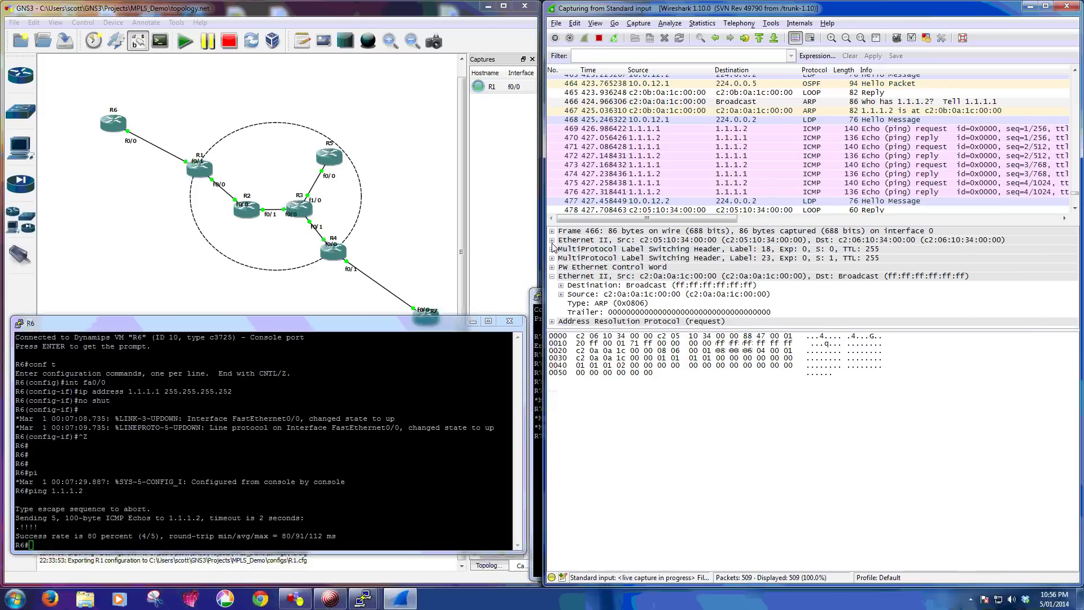
pyautogui.click(619, 268)
pyautogui.click(620, 276)
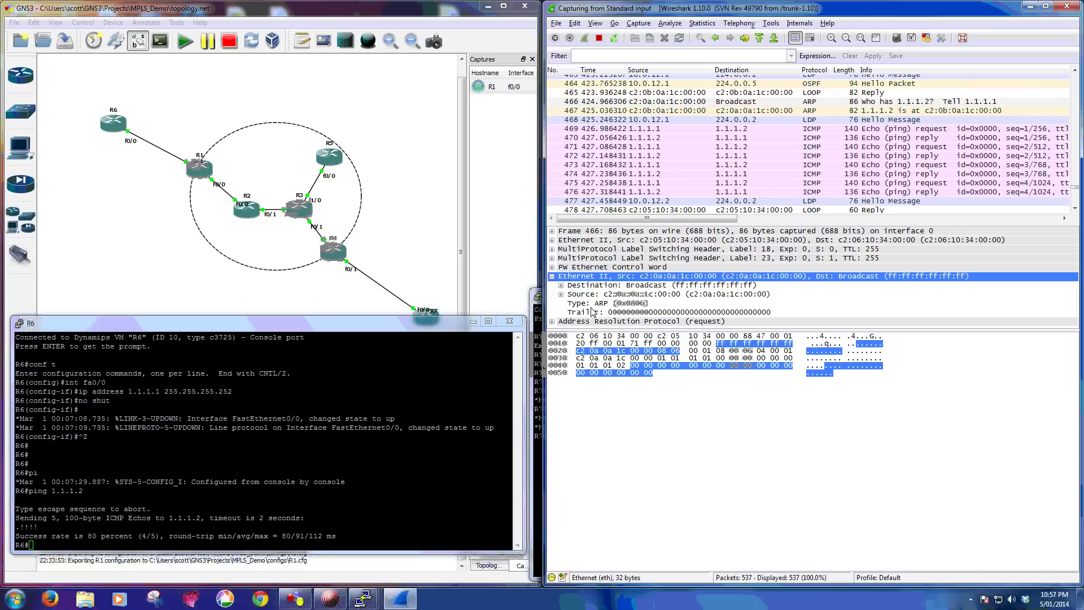
# Collapse the inner Ethernet II tree and compare packet 466's two MPLS label headers
pyautogui.click(552, 276)
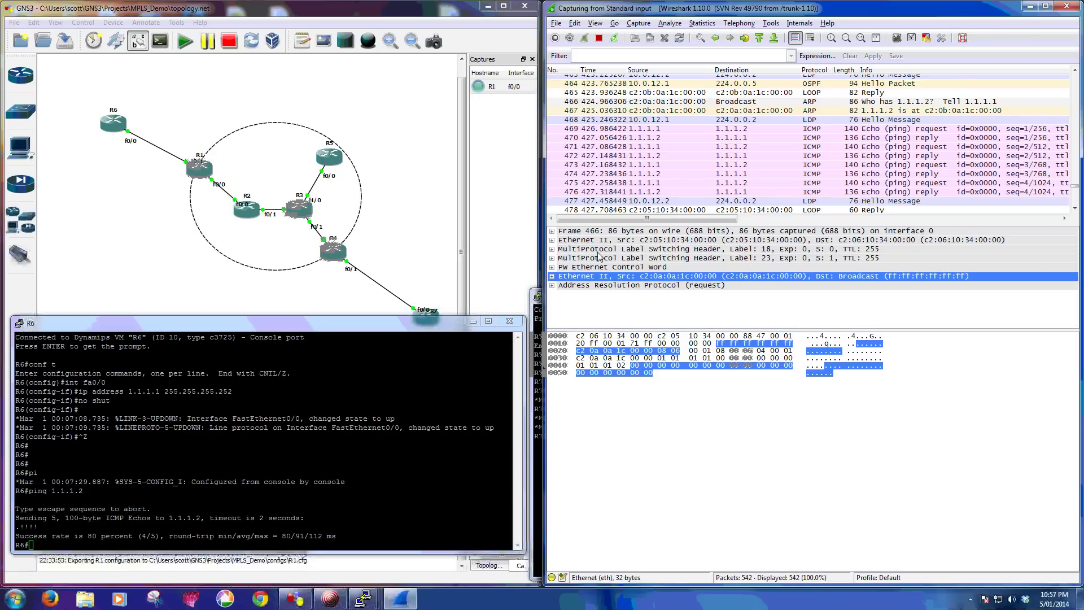
pyautogui.click(599, 251)
pyautogui.click(600, 258)
pyautogui.click(602, 250)
pyautogui.click(607, 259)
pyautogui.click(620, 250)
pyautogui.click(626, 259)
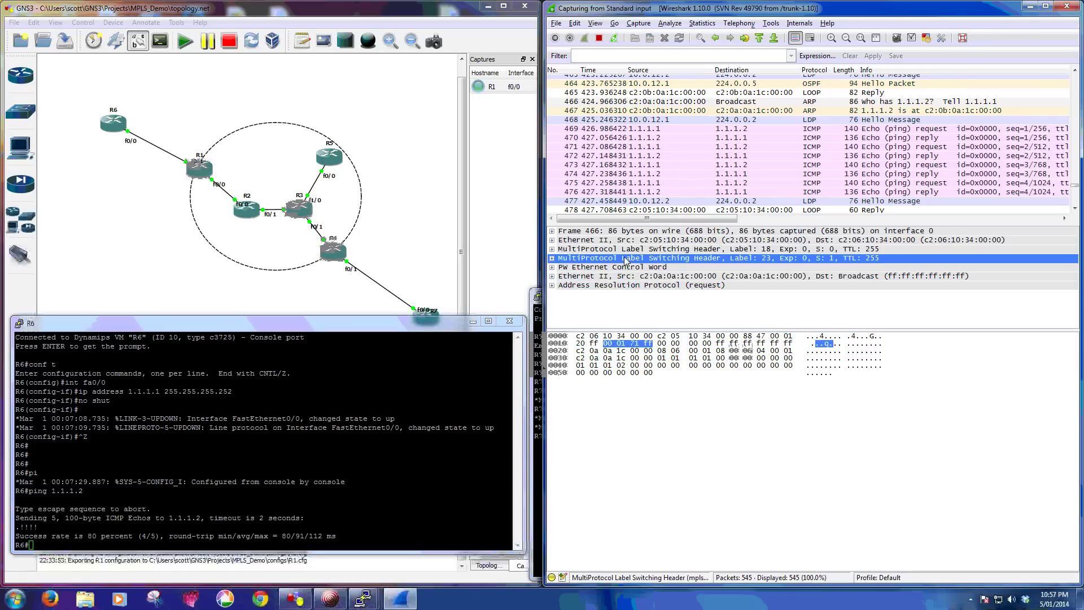
# Select echo reply packet 470 and highlight its single MPLS header with label 23
pyautogui.click(406, 338)
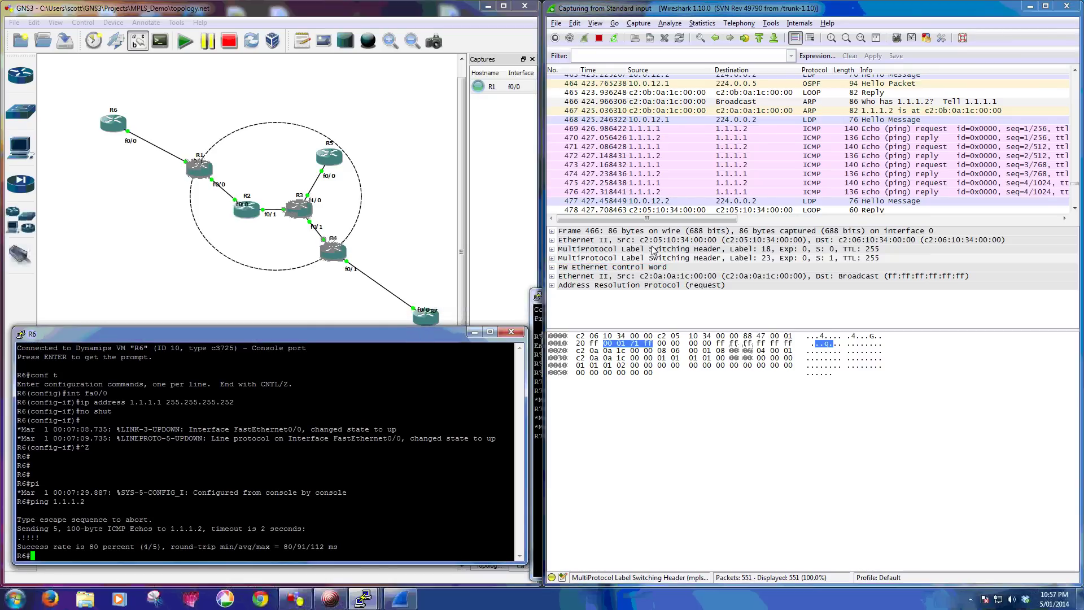
pyautogui.click(678, 249)
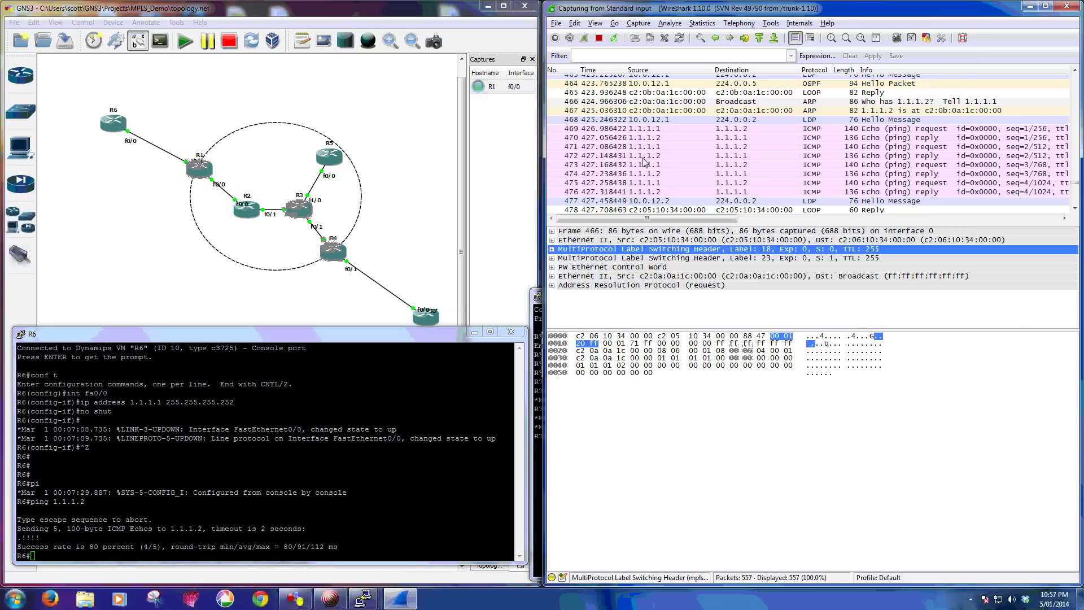
pyautogui.click(642, 139)
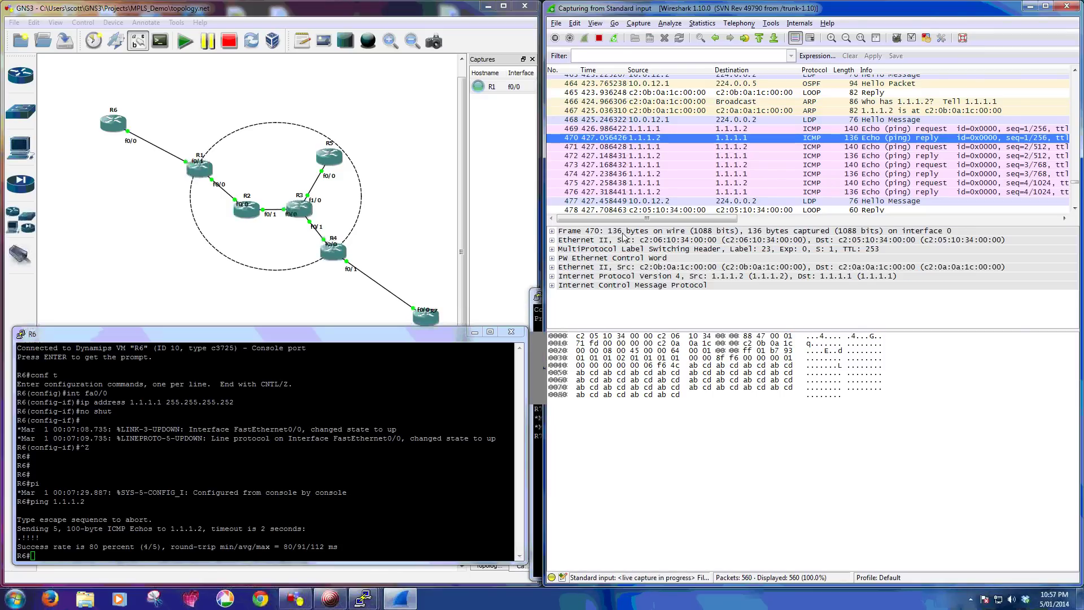
pyautogui.click(628, 250)
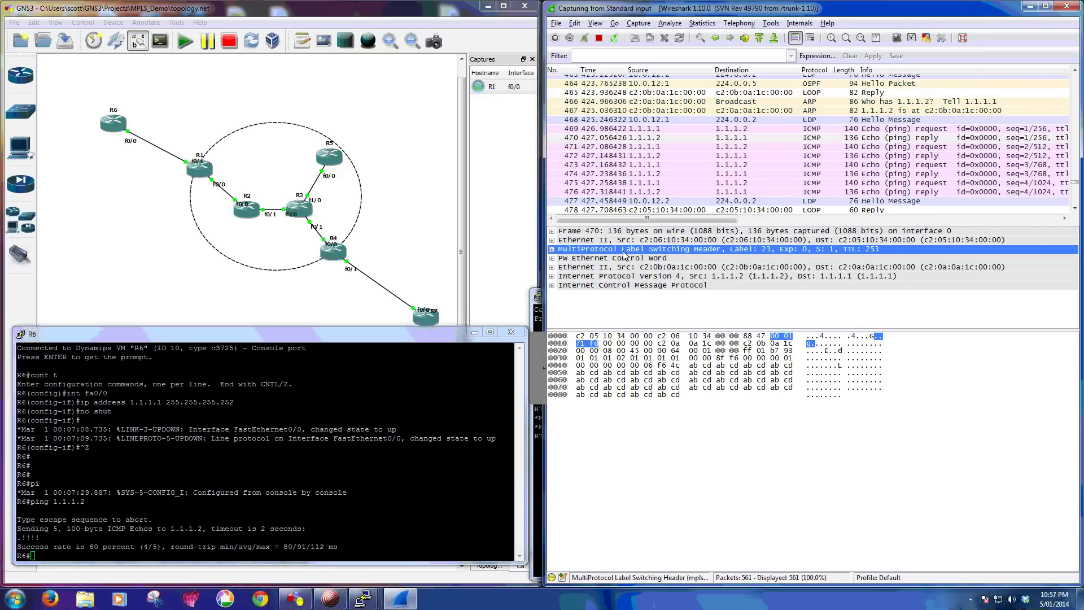